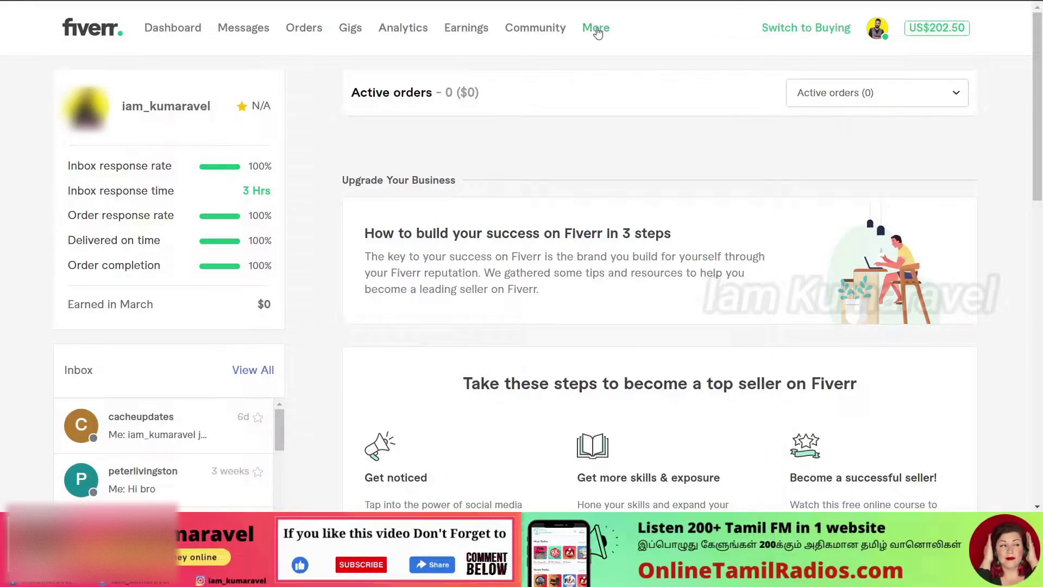
# Open Buyer Requests from the More menu to list the one active request.
pyautogui.click(601, 32)
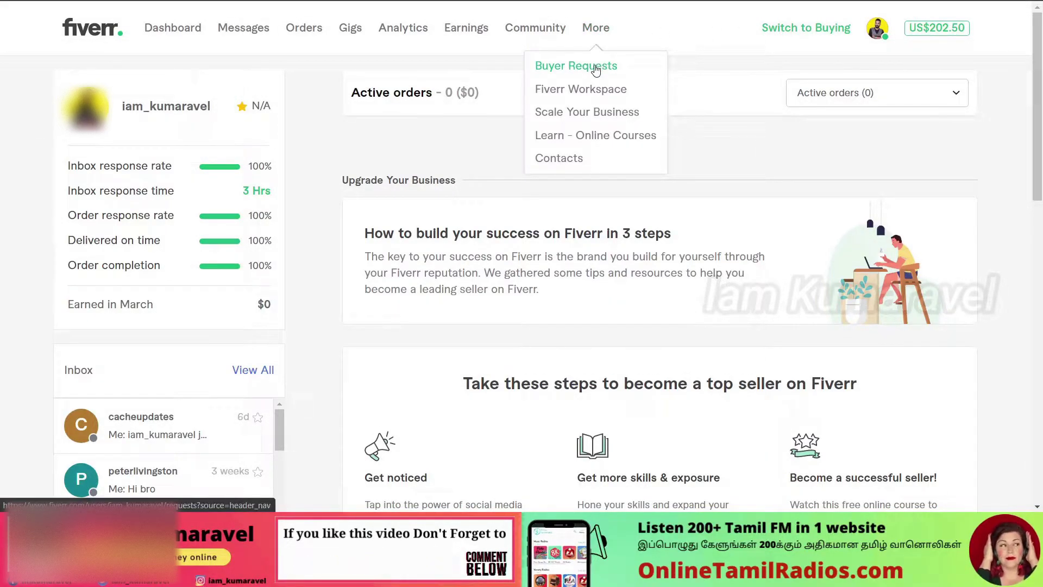
pyautogui.click(596, 68)
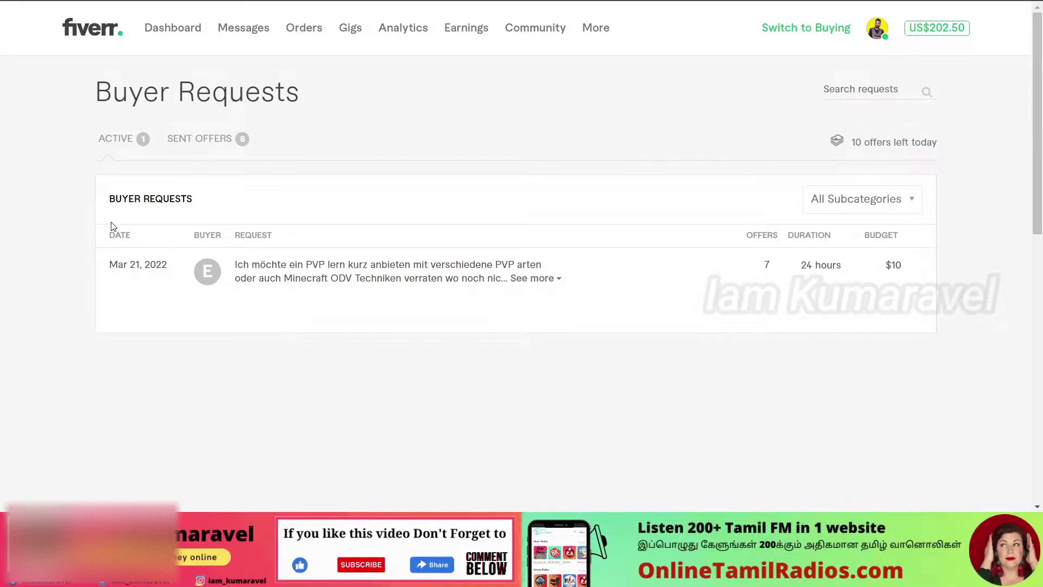
pyautogui.moveTo(422, 273)
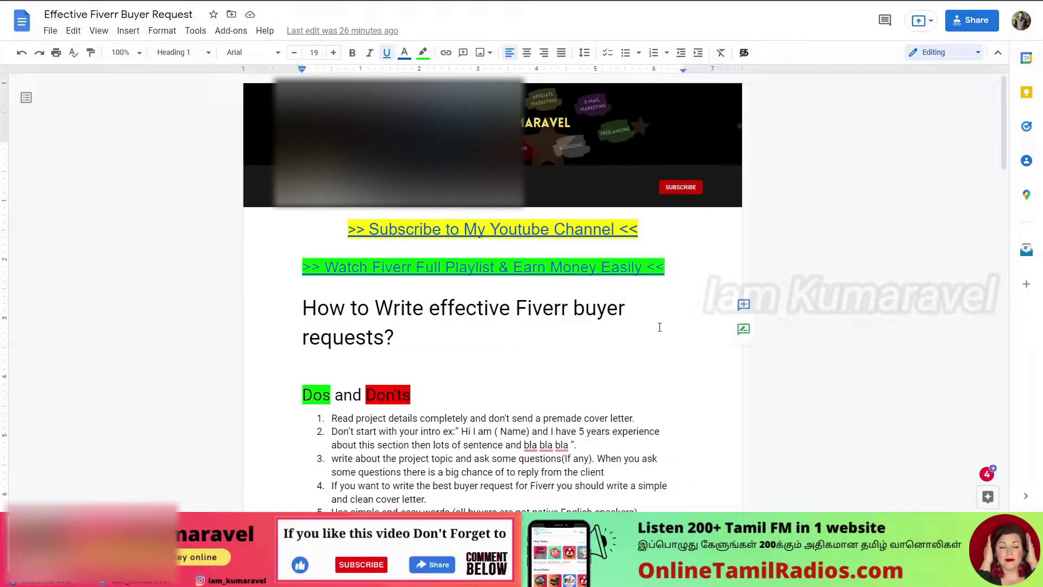
# Scroll to the Dos and Don'ts list and highlight tips 1 through 4 in turn.
pyautogui.scroll(-3, 635, 286)
pyautogui.scroll(-1, 514, 263)
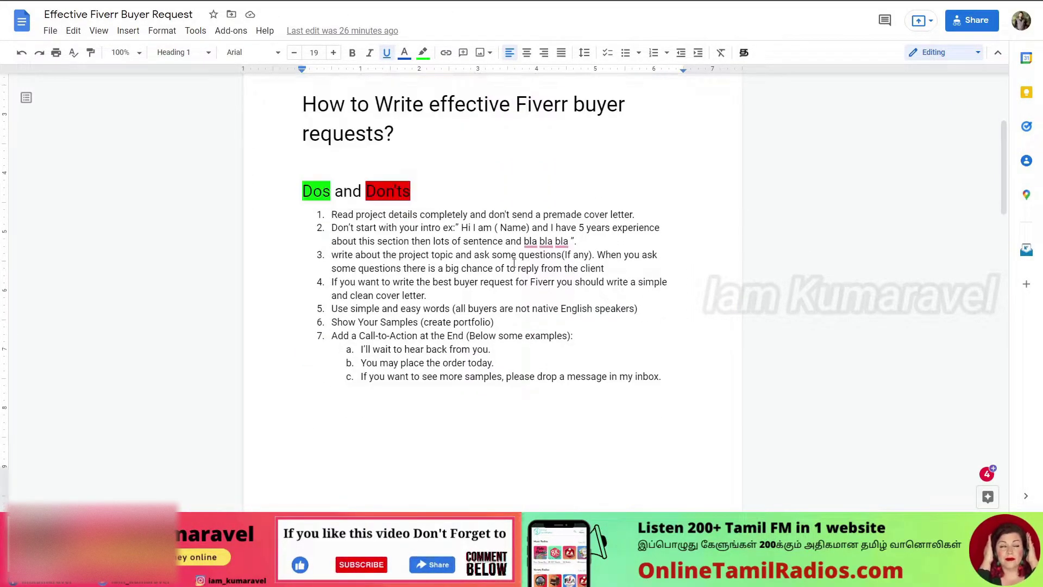
pyautogui.moveTo(331, 215); pyautogui.dragTo(637, 214)
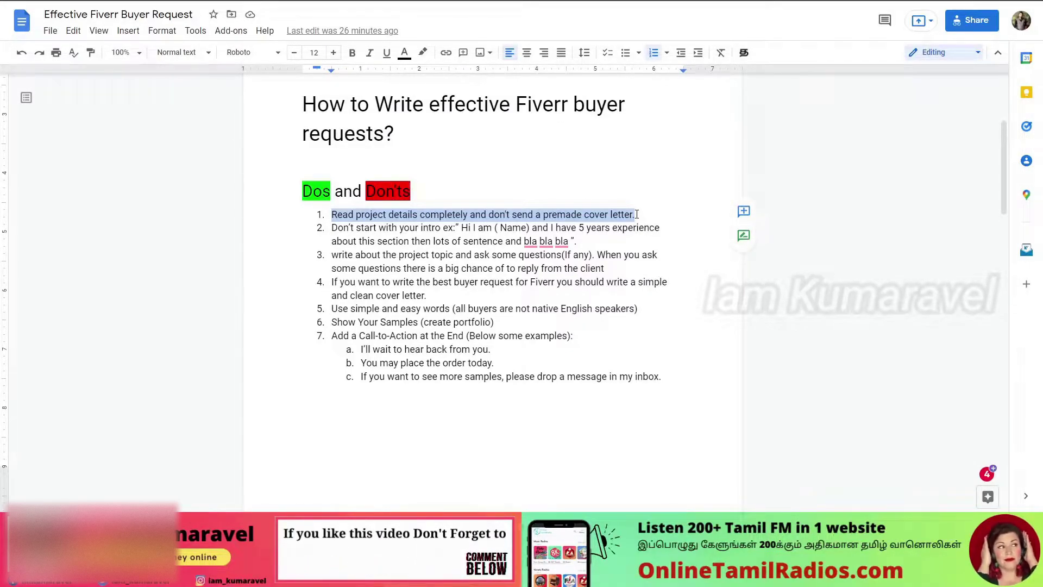
pyautogui.tripleClick(585, 241)
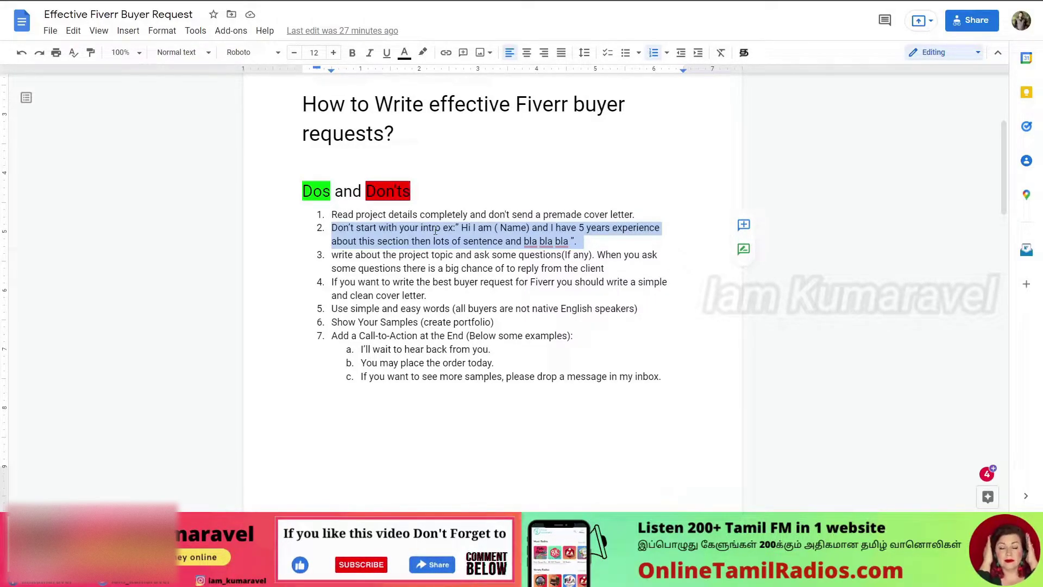
pyautogui.tripleClick(622, 271)
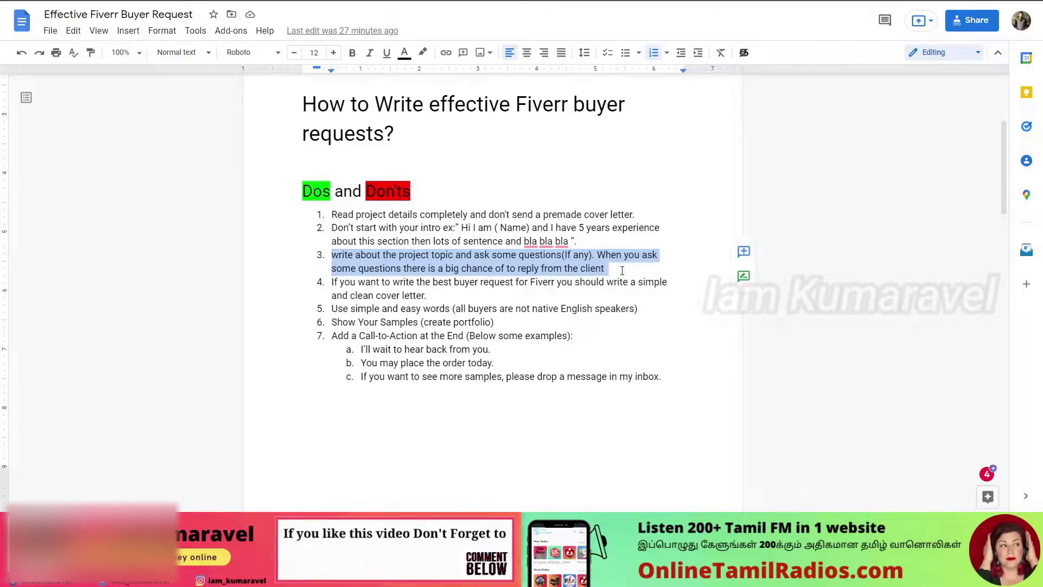
pyautogui.tripleClick(451, 293)
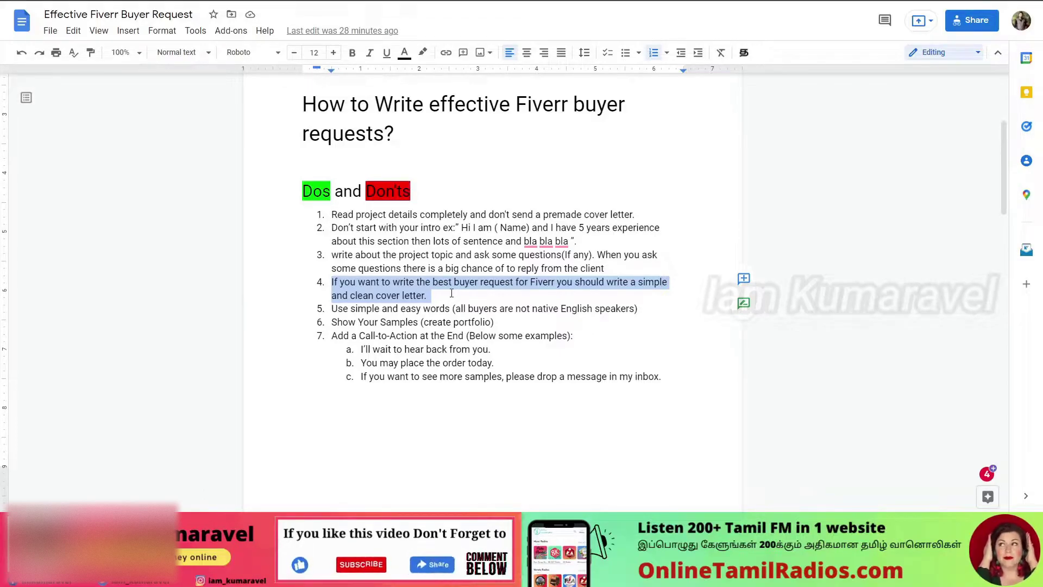
pyautogui.tripleClick(656, 317)
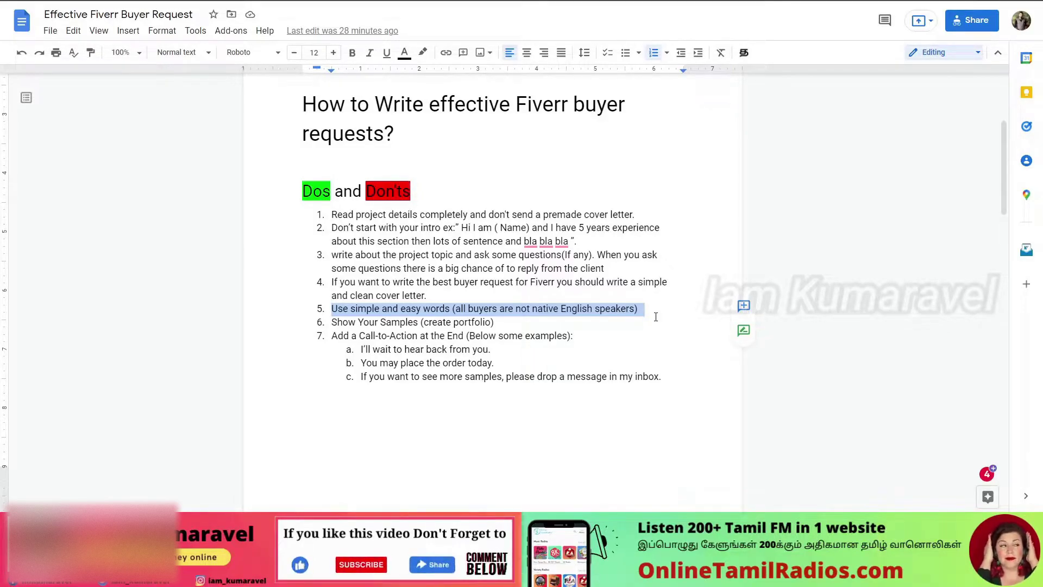
pyautogui.tripleClick(666, 323)
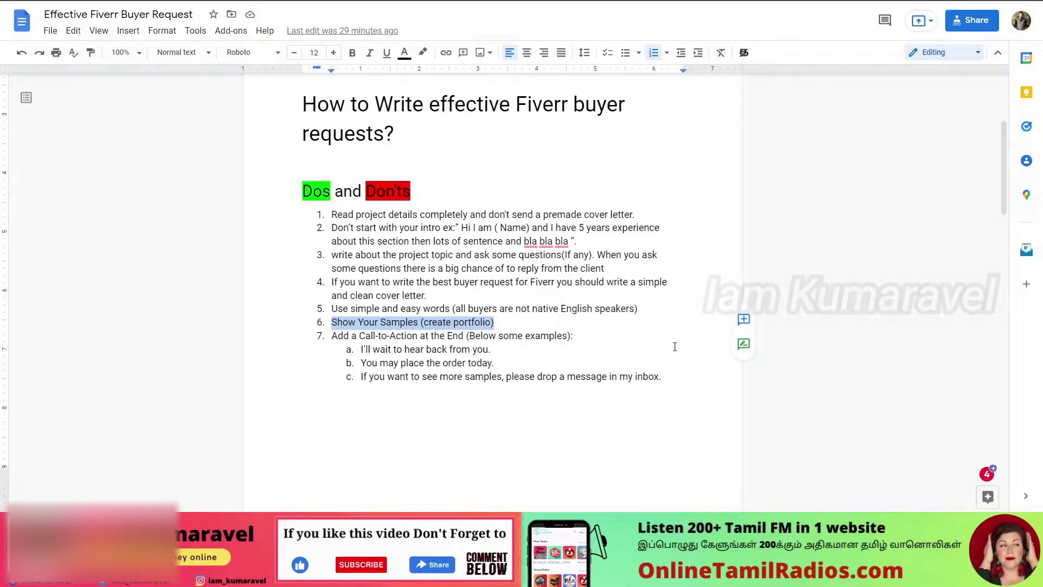
pyautogui.moveTo(675, 347); pyautogui.dragTo(664, 394)
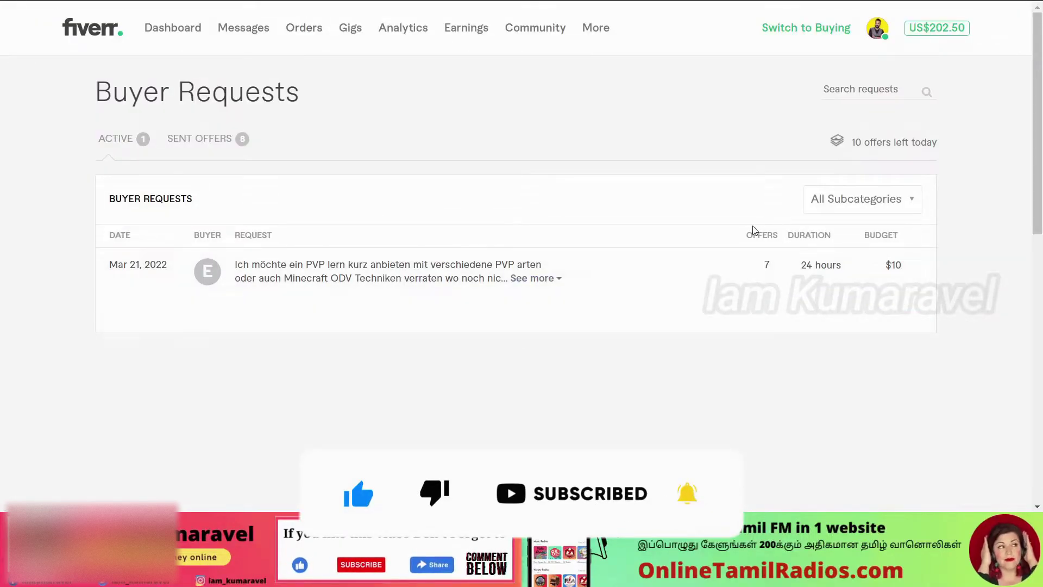
# Return to Fiverr Buyer Requests showing the Mar 21 request with a $10 budget.
pyautogui.moveTo(775, 260)
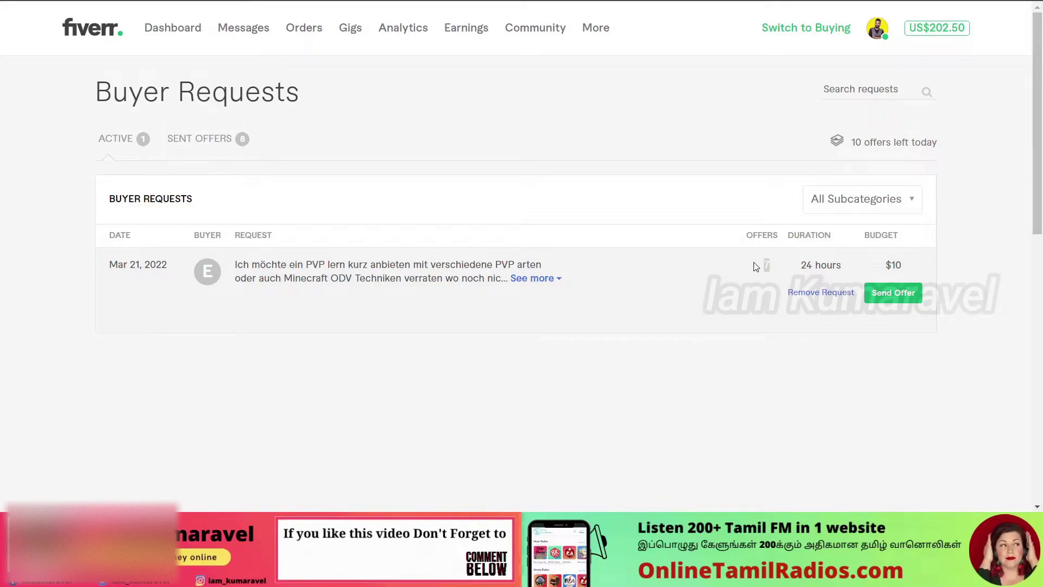
pyautogui.moveTo(598, 270)
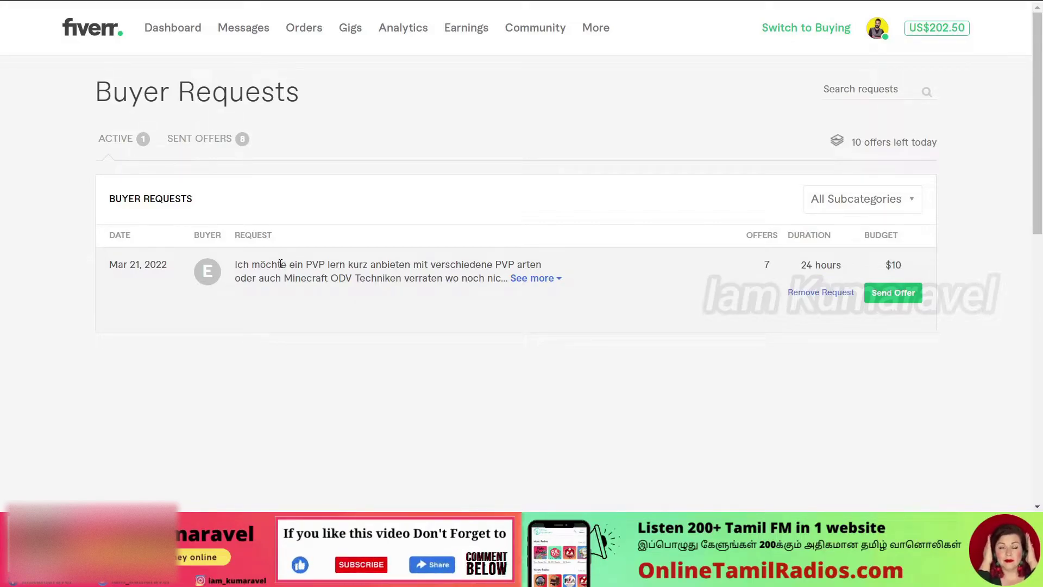
# Send an offer on the buyer request using the WordPress website gig.
pyautogui.click(902, 294)
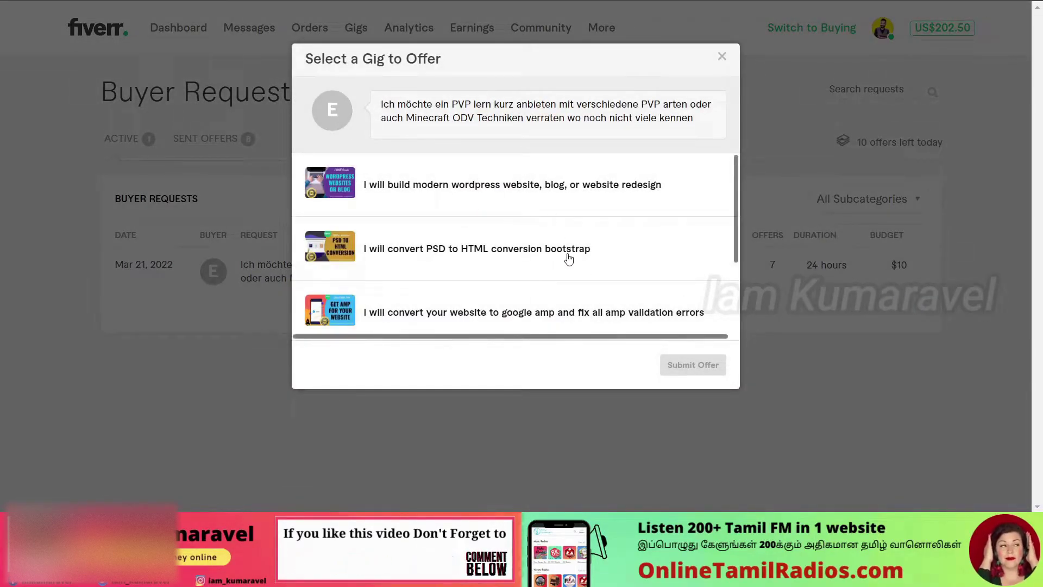
pyautogui.scroll(-2, 413, 187)
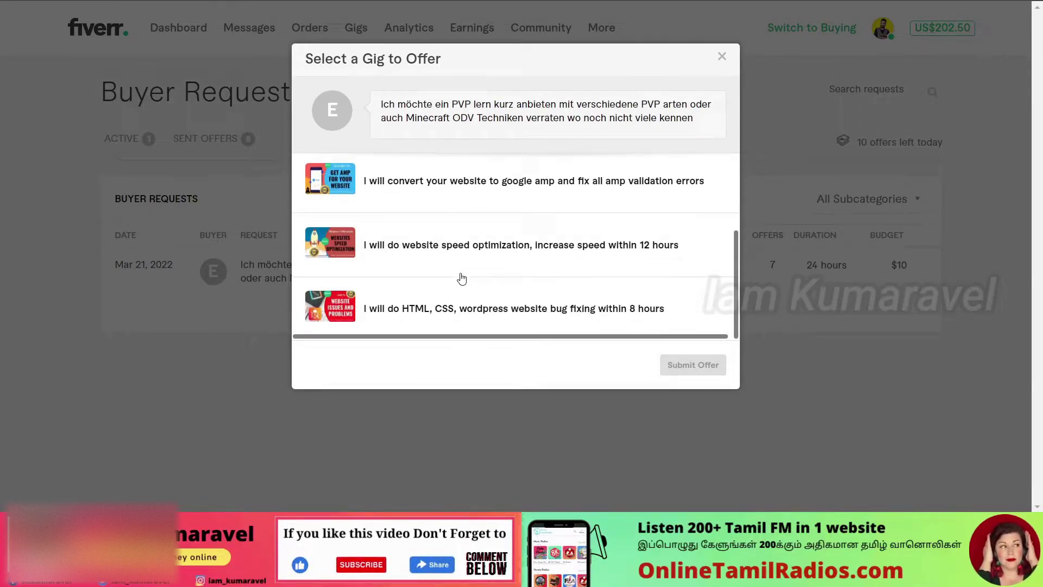
pyautogui.scroll(1, 461, 280)
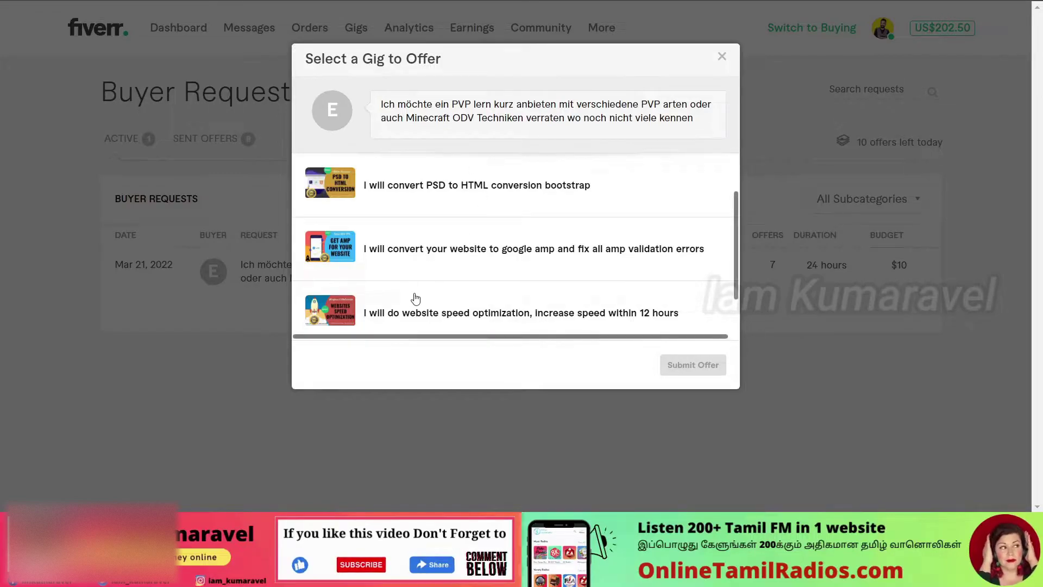
pyautogui.scroll(1, 429, 206)
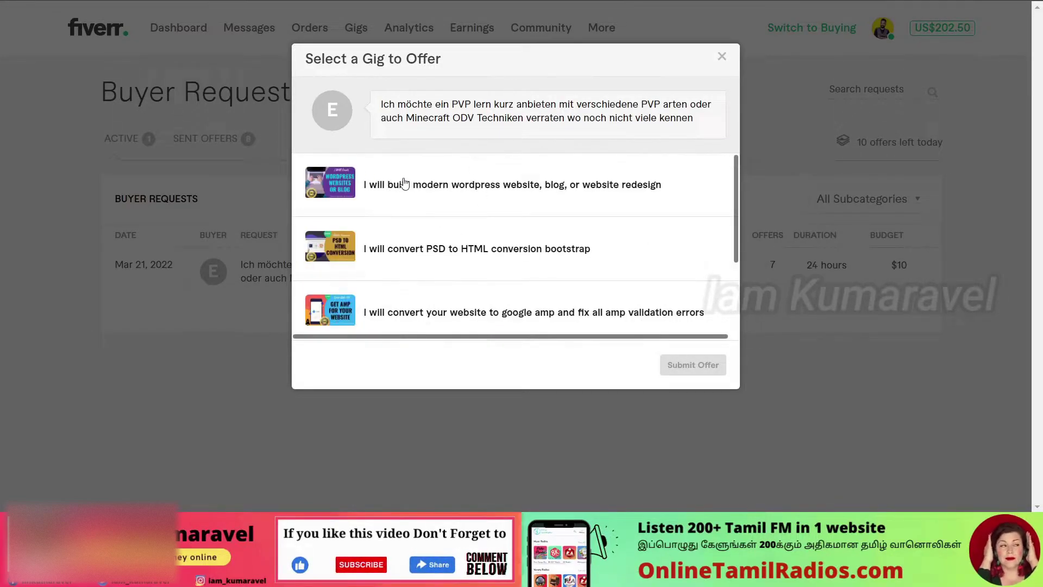
pyautogui.click(405, 183)
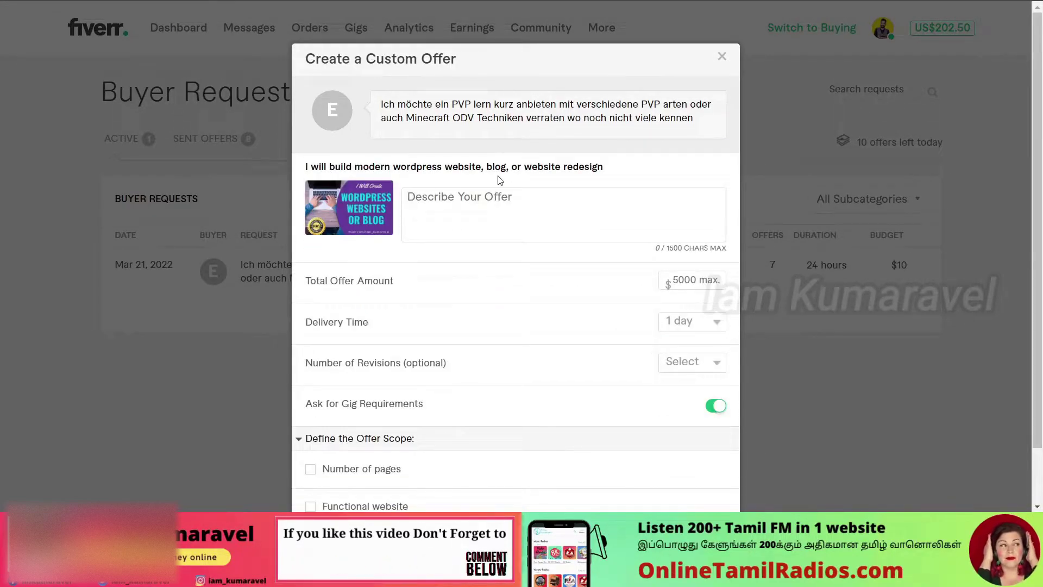
# Enter 10 as the custom offer's Total Offer Amount.
pyautogui.click(430, 207)
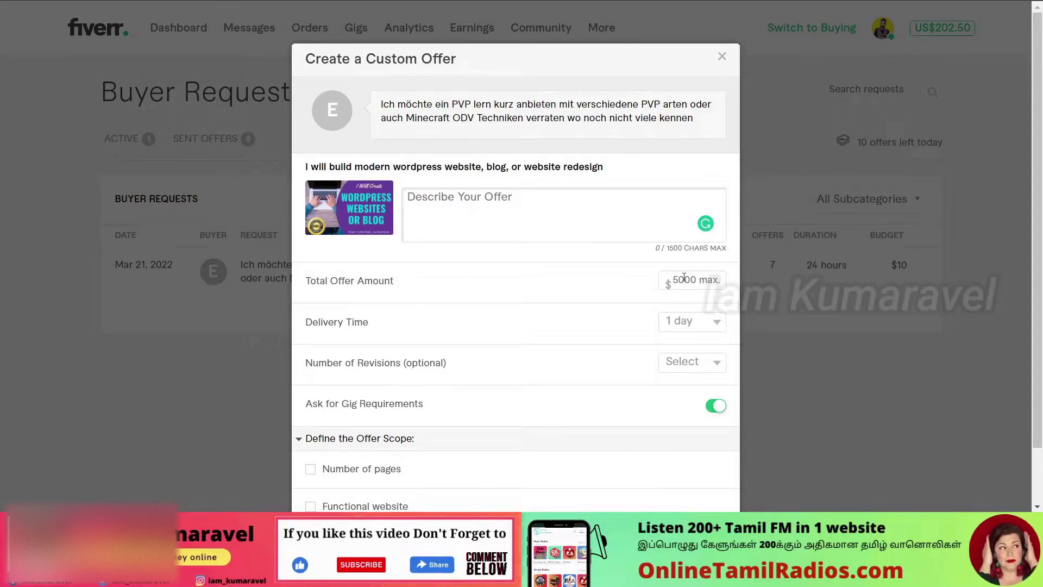
pyautogui.click(680, 277)
pyautogui.write('10')
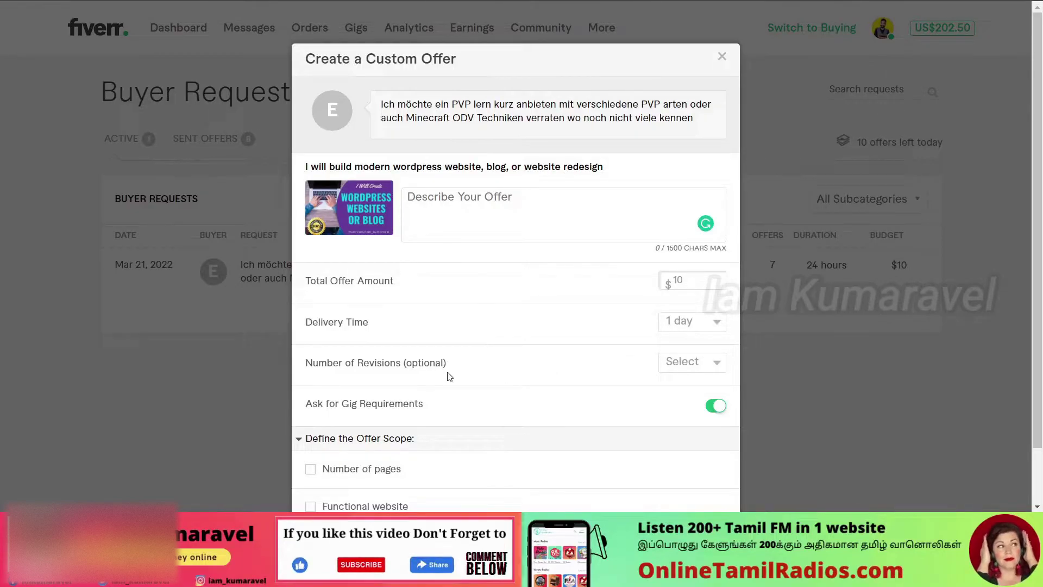
# Set revisions to 2 and include Number of pages and Functional website in scope.
pyautogui.click(695, 367)
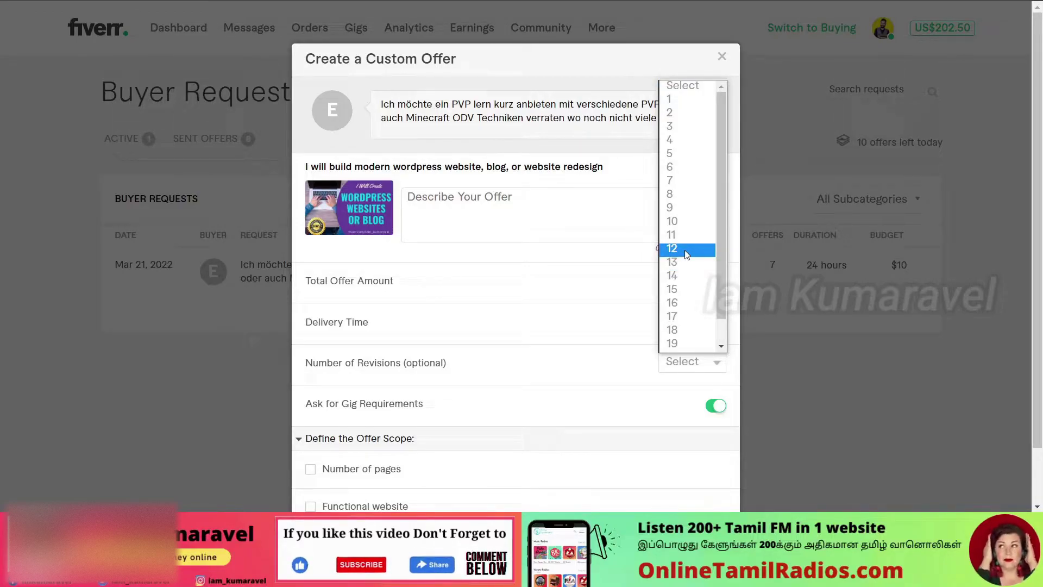
pyautogui.click(680, 115)
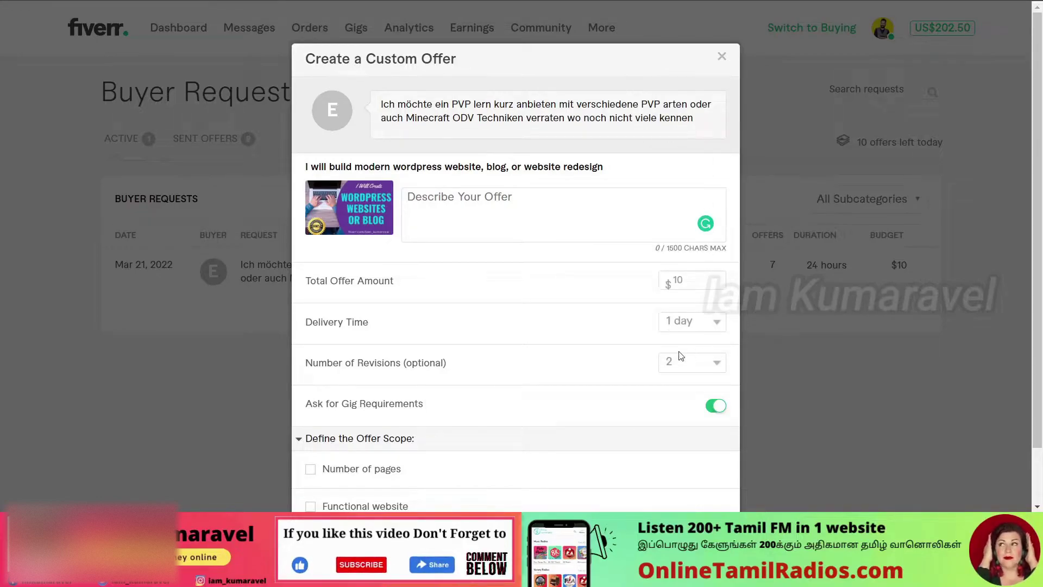
pyautogui.scroll(-1, 576, 363)
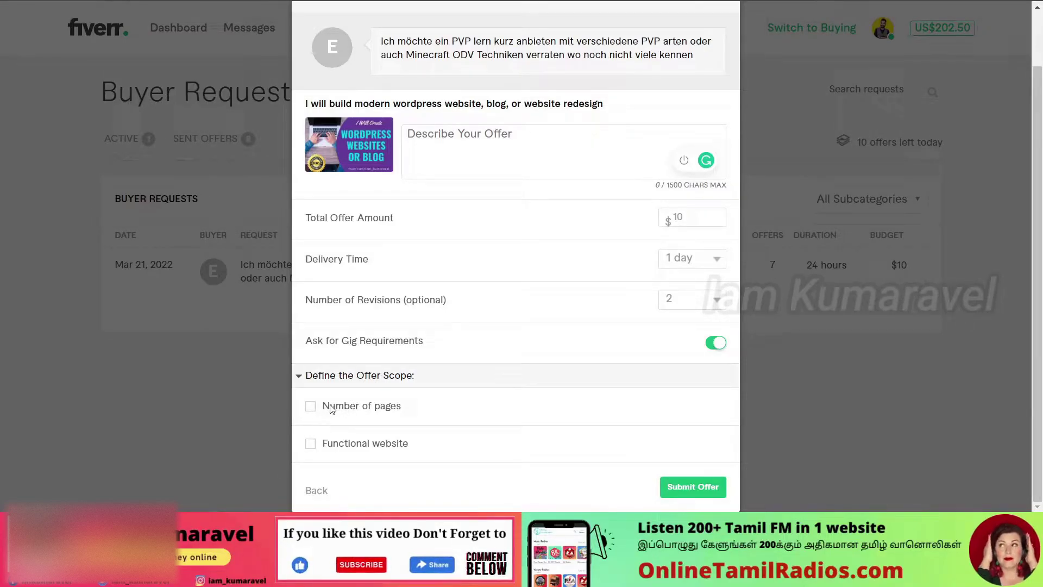
pyautogui.click(312, 408)
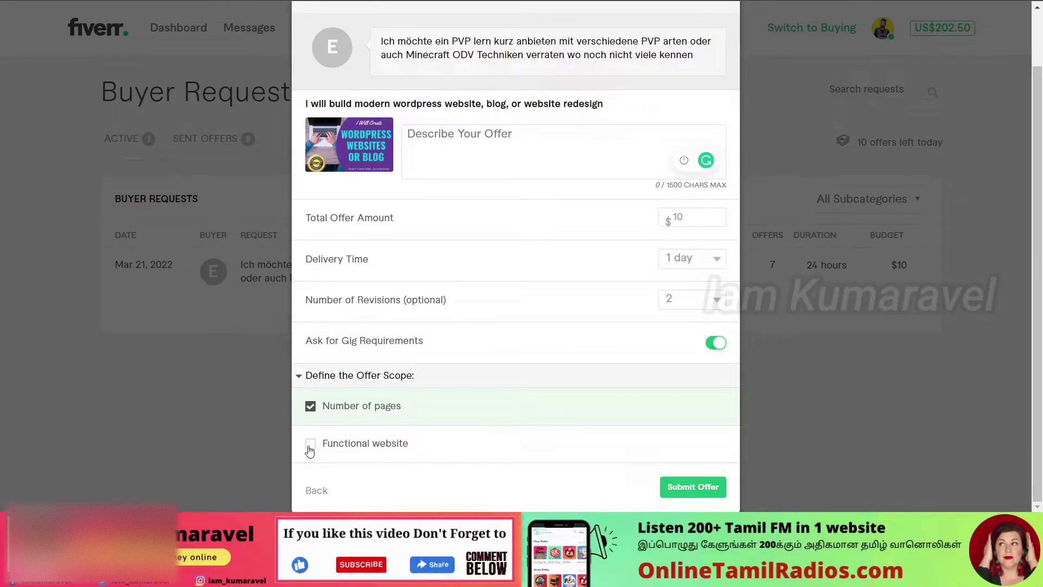
pyautogui.click(311, 446)
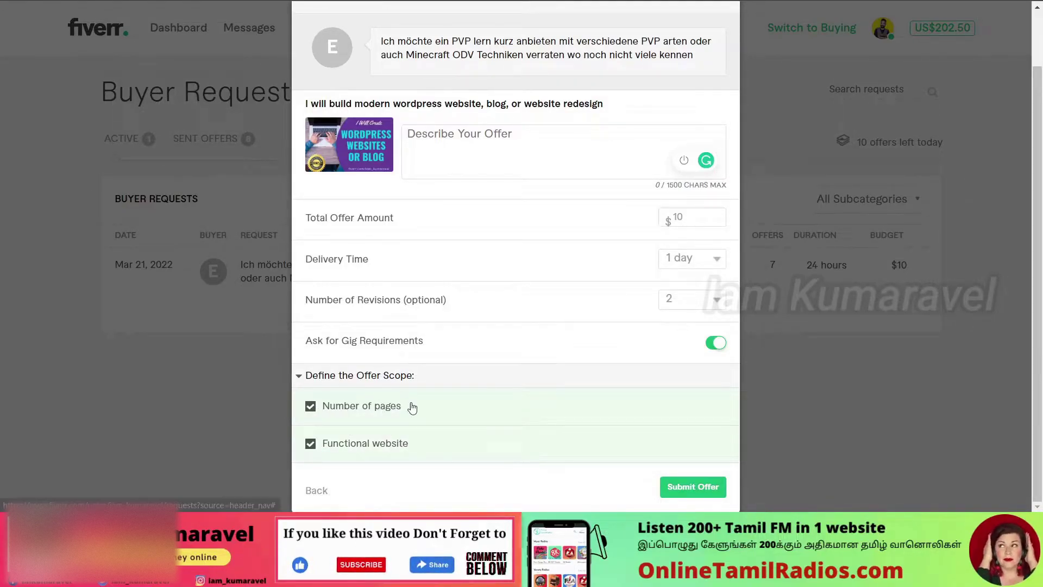
pyautogui.scroll(2, 353, 388)
pyautogui.click(456, 204)
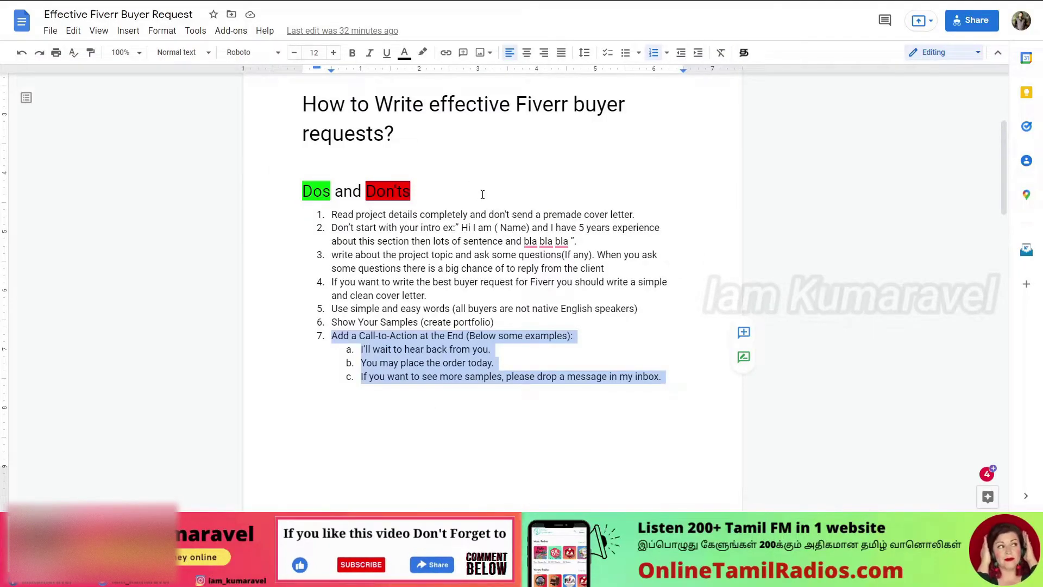
# Scroll back up to Format 1 (Simple) and select its (Buyer Name) placeholder.
pyautogui.click(482, 195)
pyautogui.scroll(-8, 482, 194)
pyautogui.click(533, 239)
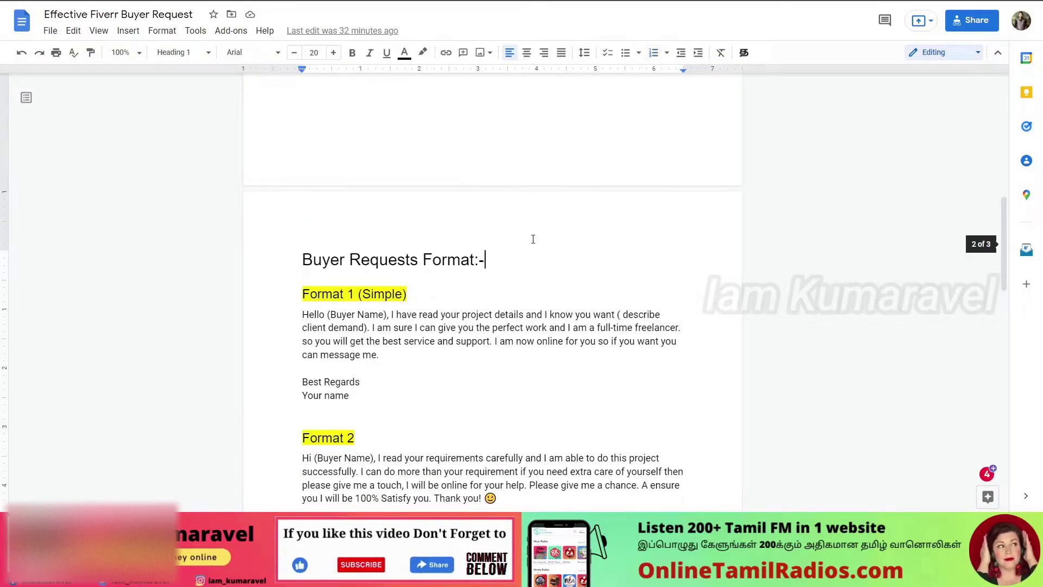
pyautogui.scroll(-20, 533, 239)
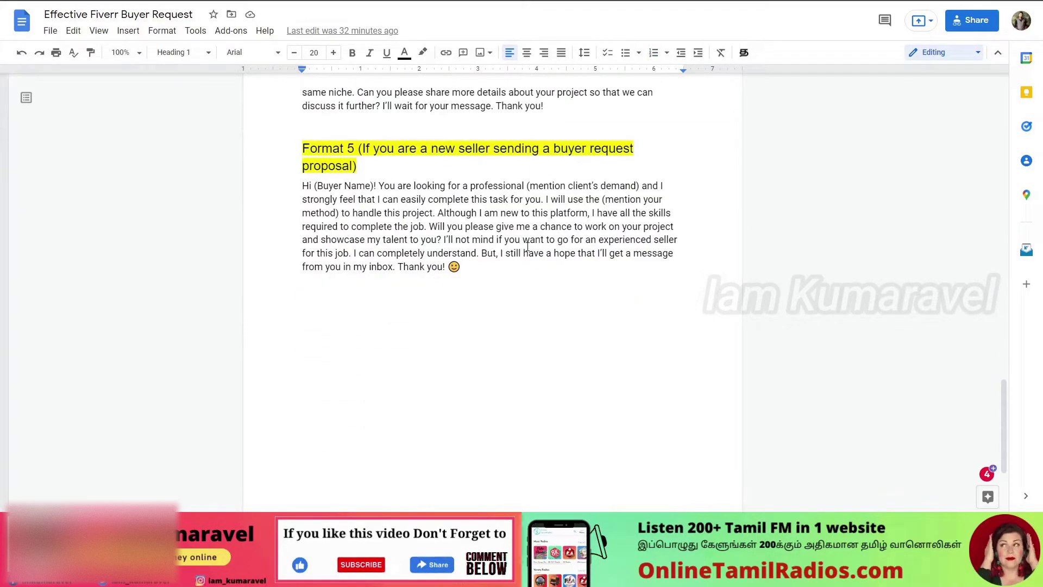
pyautogui.scroll(20, 527, 247)
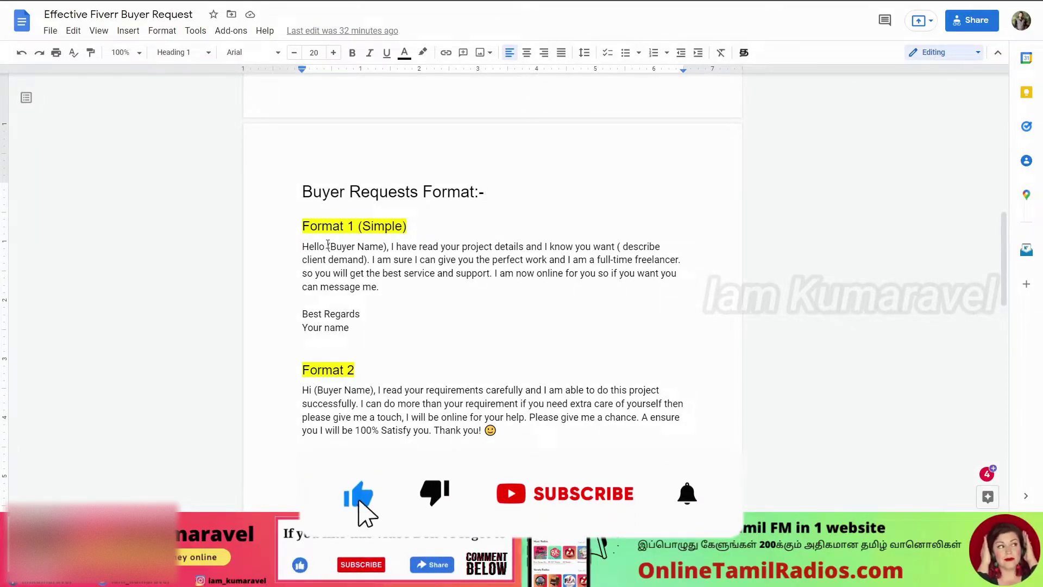
pyautogui.moveTo(328, 246); pyautogui.dragTo(387, 246)
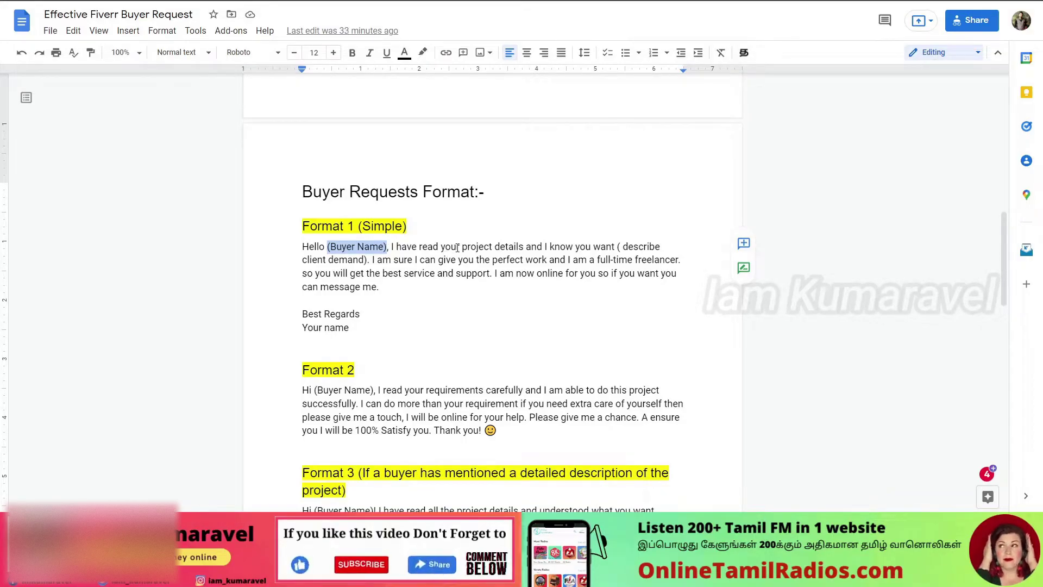
# Select Format 1's (Buyer Name) and ( describe client demand) placeholders and colour them red.
pyautogui.click(385, 248)
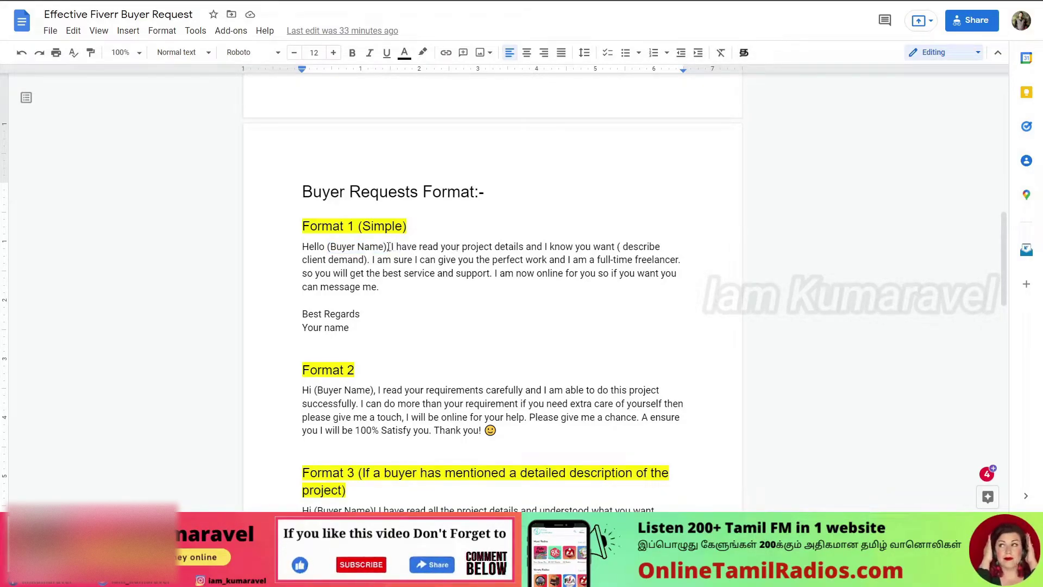
pyautogui.moveTo(381, 247); pyautogui.dragTo(327, 249)
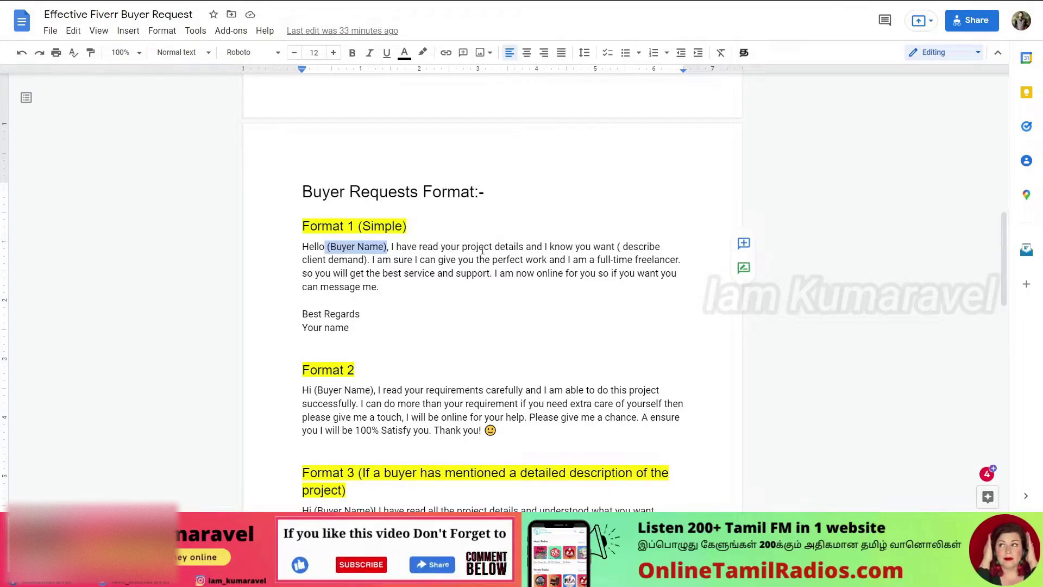
pyautogui.click(412, 247)
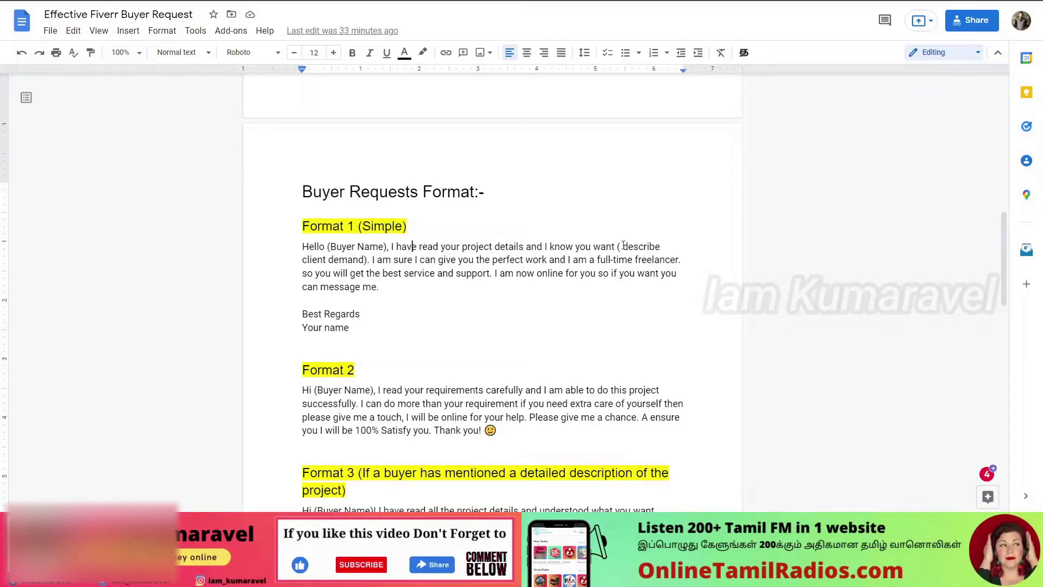
pyautogui.moveTo(616, 246); pyautogui.dragTo(368, 259)
pyautogui.click(392, 262)
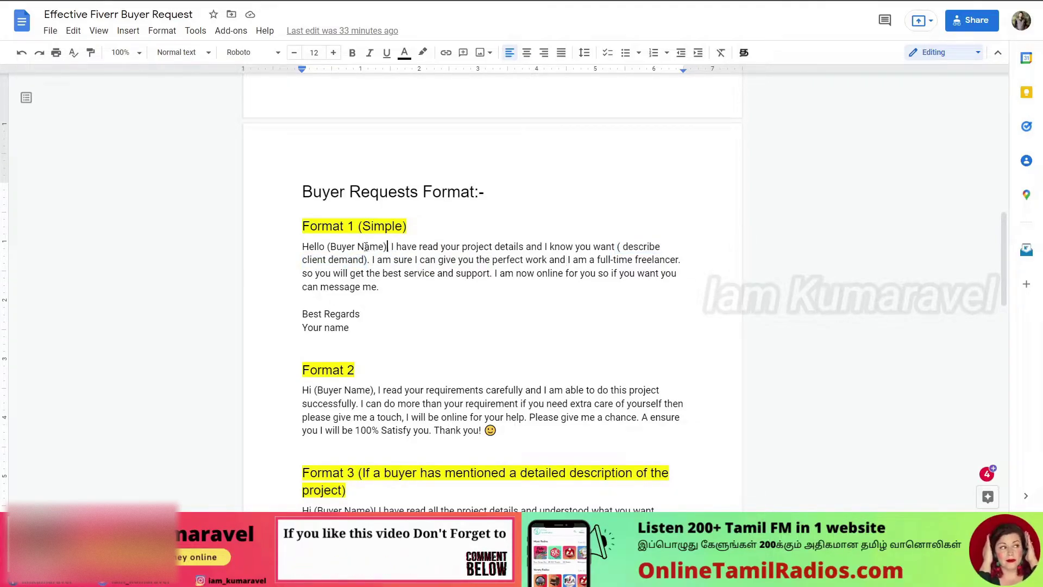
pyautogui.moveTo(388, 247); pyautogui.dragTo(329, 249)
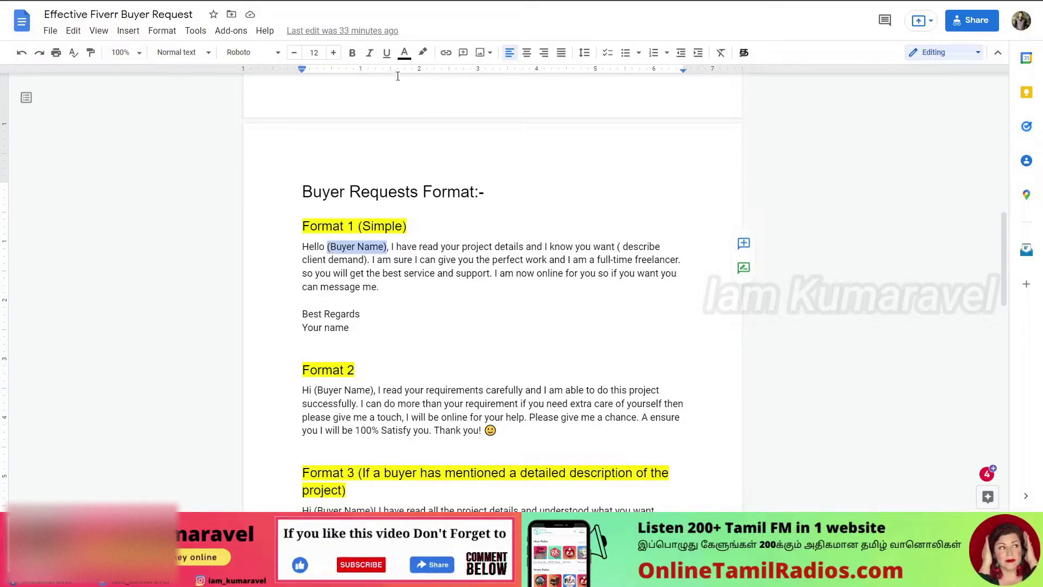
pyautogui.click(404, 52)
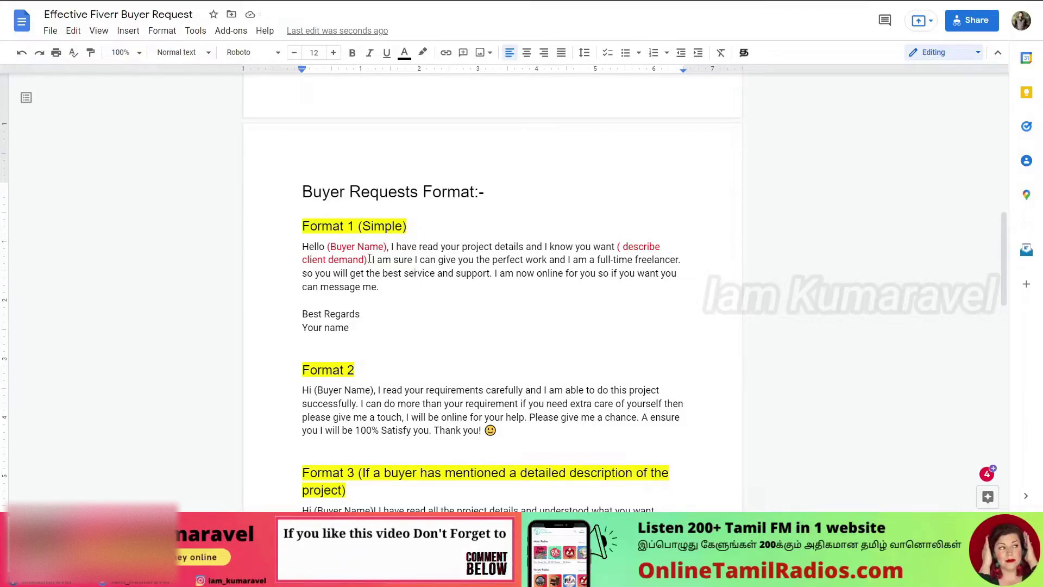
pyautogui.moveTo(368, 260); pyautogui.dragTo(621, 247)
# Make the Your name placeholder red with the Text color palette.
pyautogui.click(404, 273)
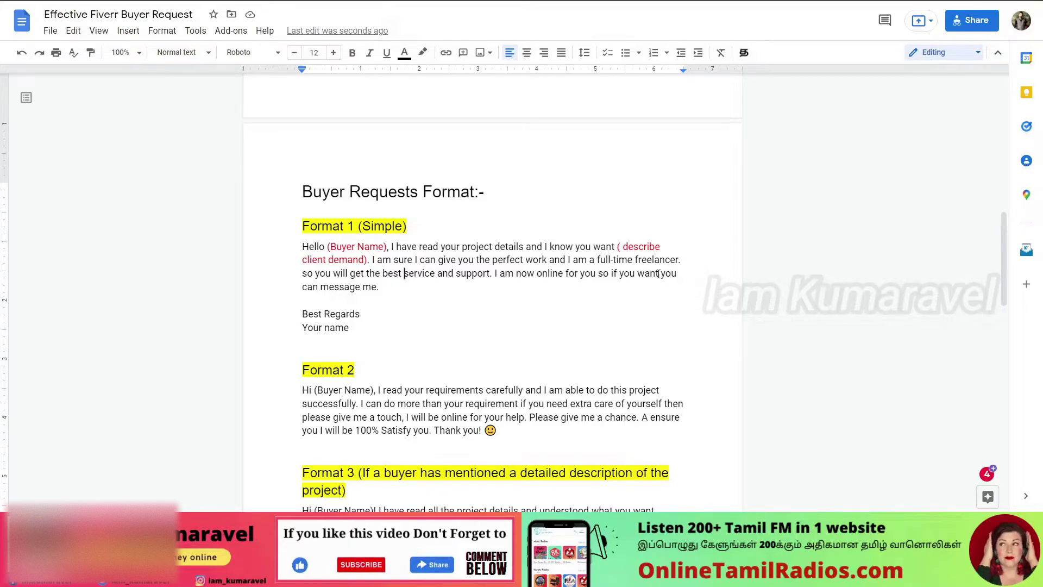
pyautogui.moveTo(390, 287); pyautogui.dragTo(496, 275)
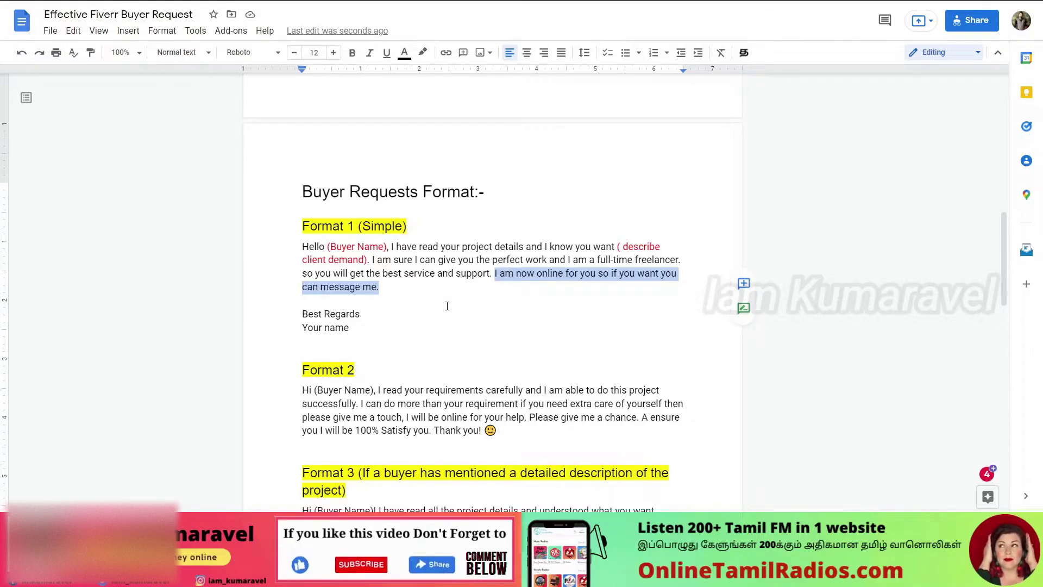
pyautogui.moveTo(357, 330); pyautogui.dragTo(301, 329)
pyautogui.scroll(-1, 413, 217)
pyautogui.click(404, 52)
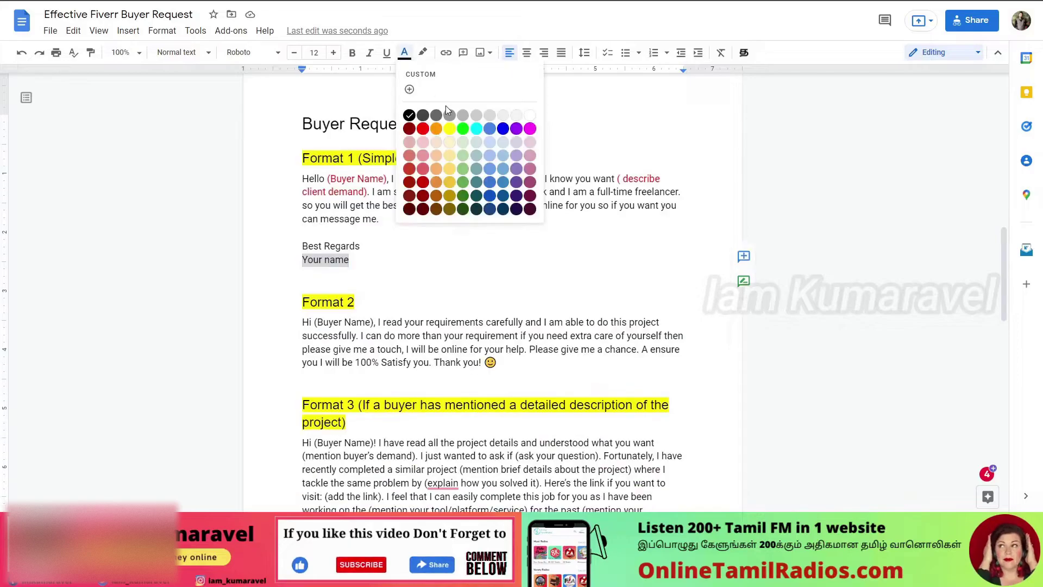
pyautogui.click(423, 128)
pyautogui.click(394, 259)
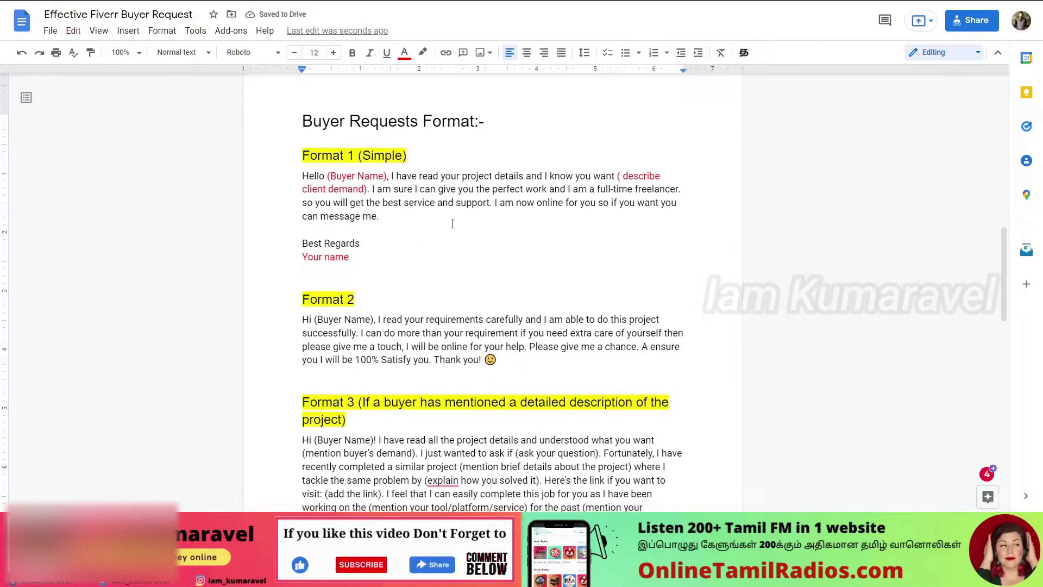
# Scroll through Formats 2 to 5 to check the red placeholders.
pyautogui.scroll(-1, 489, 196)
pyautogui.scroll(-2, 569, 283)
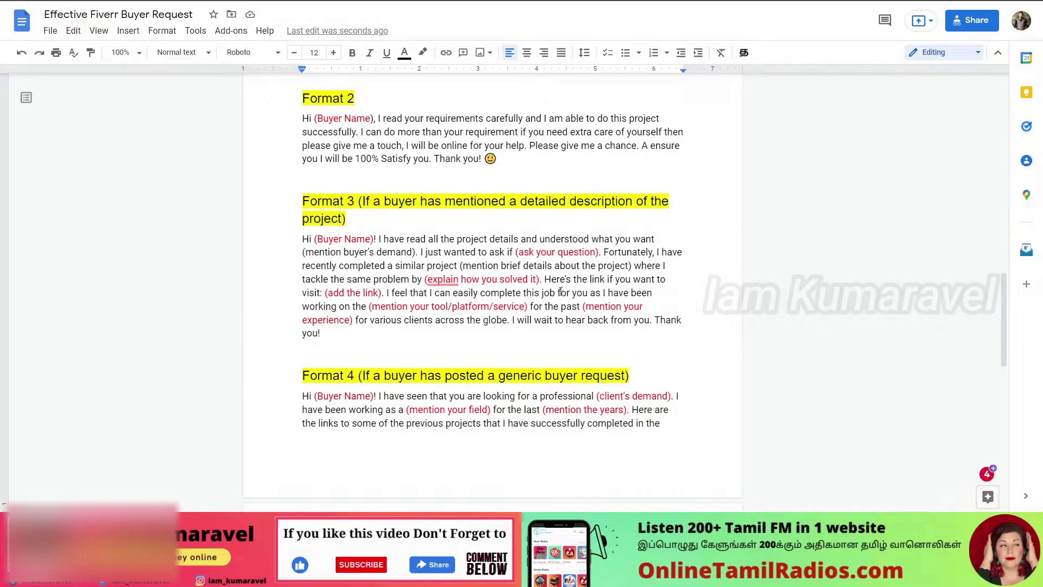
pyautogui.scroll(-4, 569, 310)
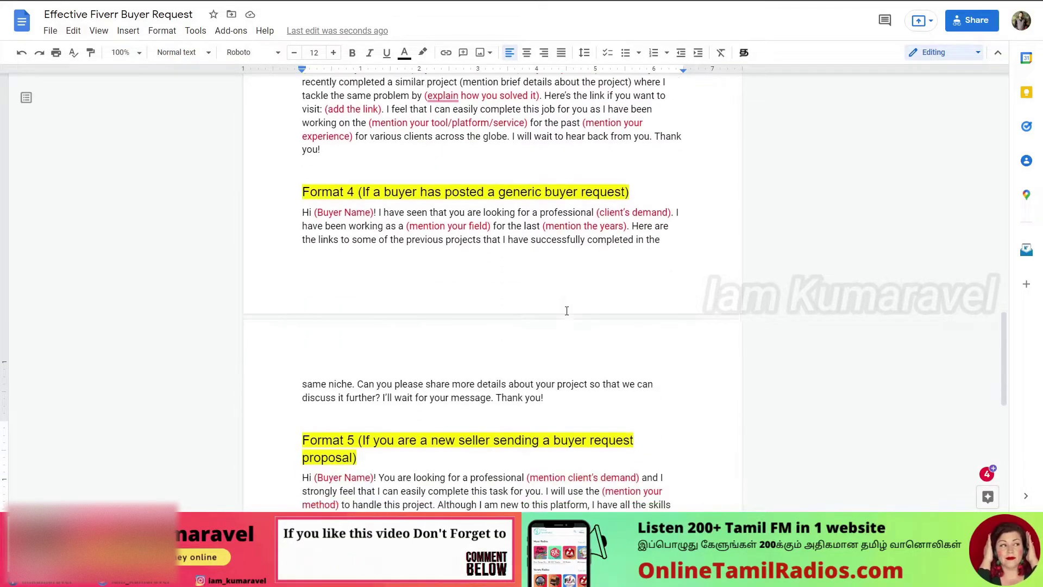
pyautogui.scroll(2, 496, 384)
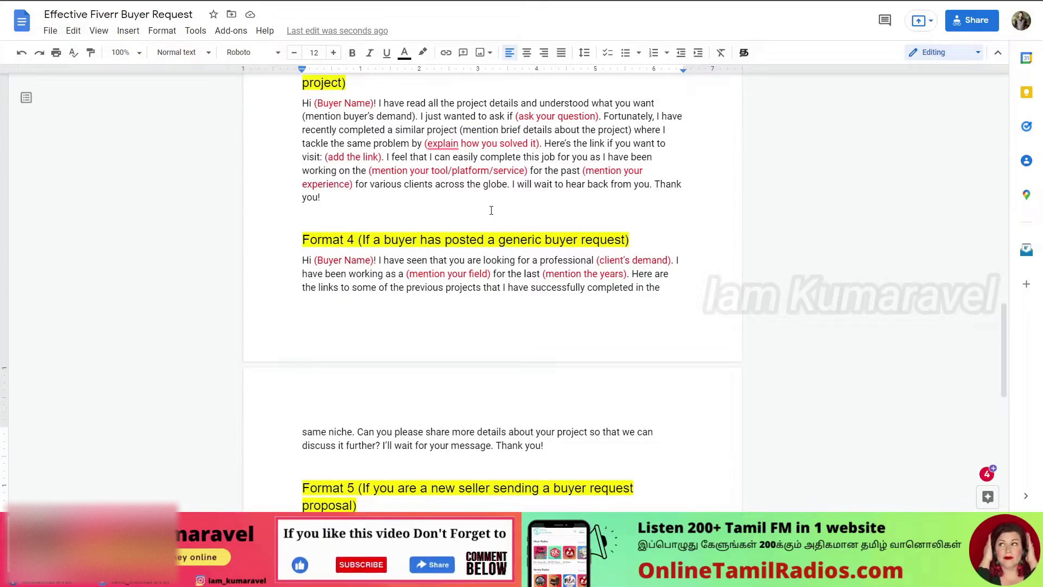
pyautogui.scroll(3, 491, 210)
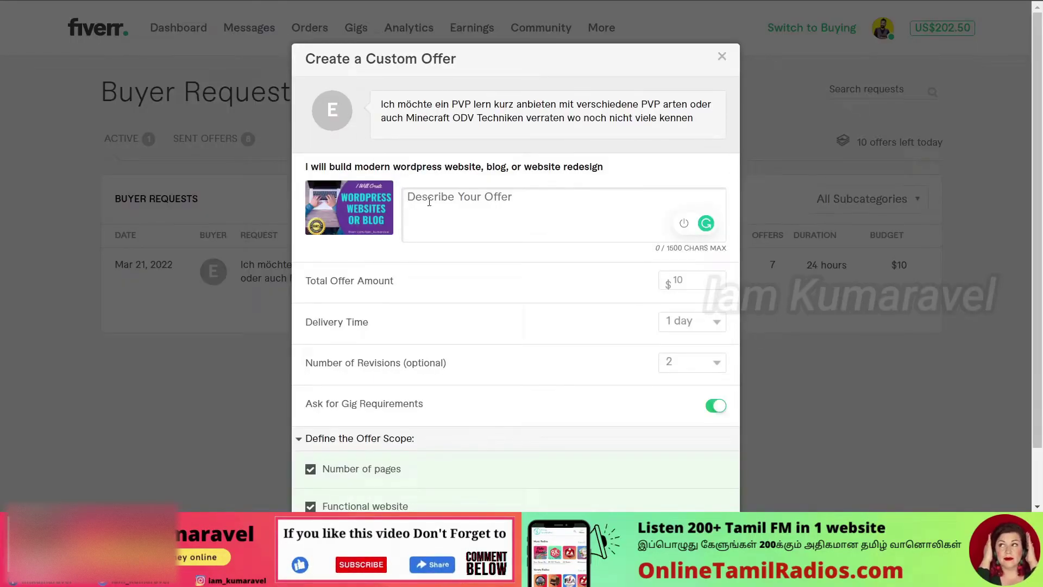
# Paste the Format 1 template into Describe Your Offer and select (Buyer Name).
pyautogui.write('Hello (Buyer Name), I have read your project details and I know you want ( describe client demand). I am sure I can give you the perfect work and I am a full-time freelancer. so you will get the best service and support. I am now online for you so if you want you can message me.  Best Regards Your name')
pyautogui.scroll(2, 442, 208)
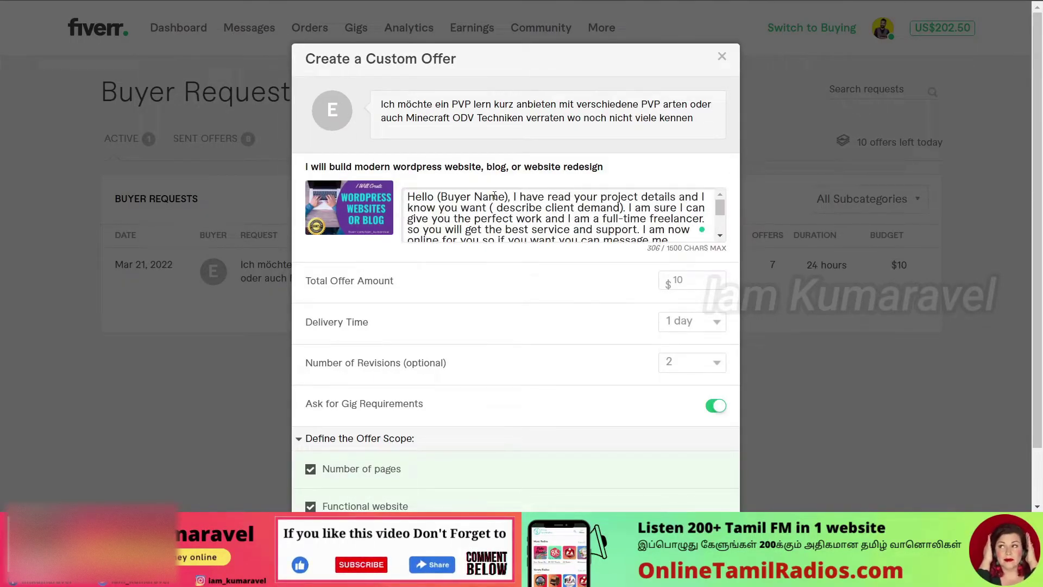
pyautogui.moveTo(508, 197); pyautogui.dragTo(439, 198)
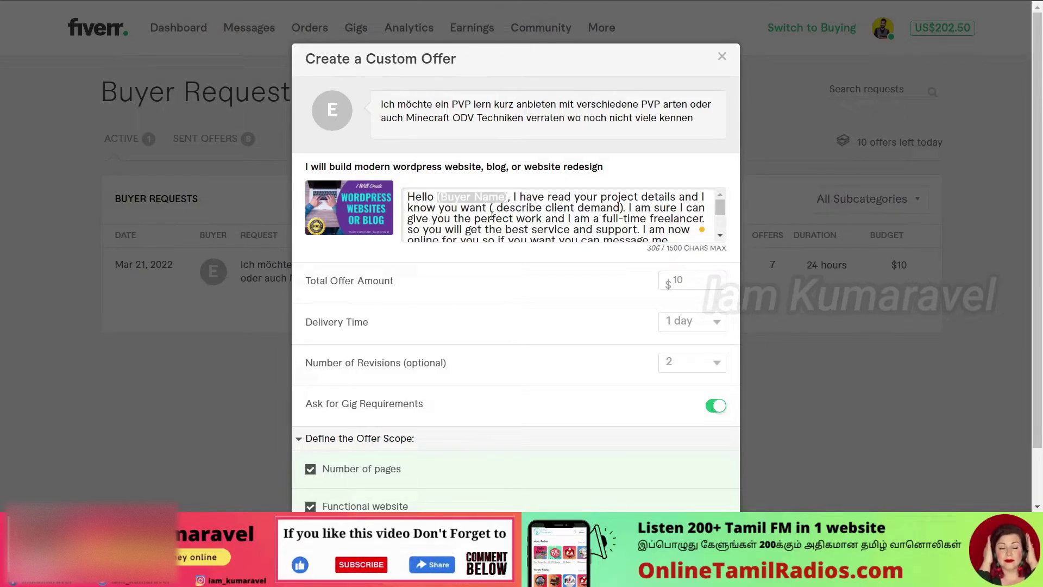
# Replace (Buyer Name) with Sir and set the demand to a Responsive website.
pyautogui.press('BackSpace')
pyautogui.write('Sir')
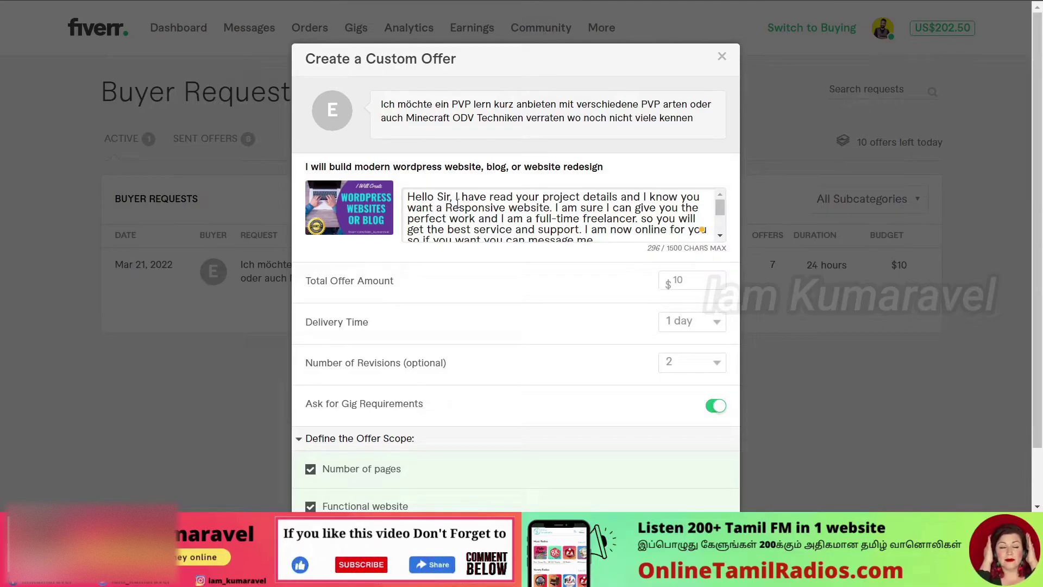
pyautogui.doubleClick(439, 197)
pyautogui.click(441, 207)
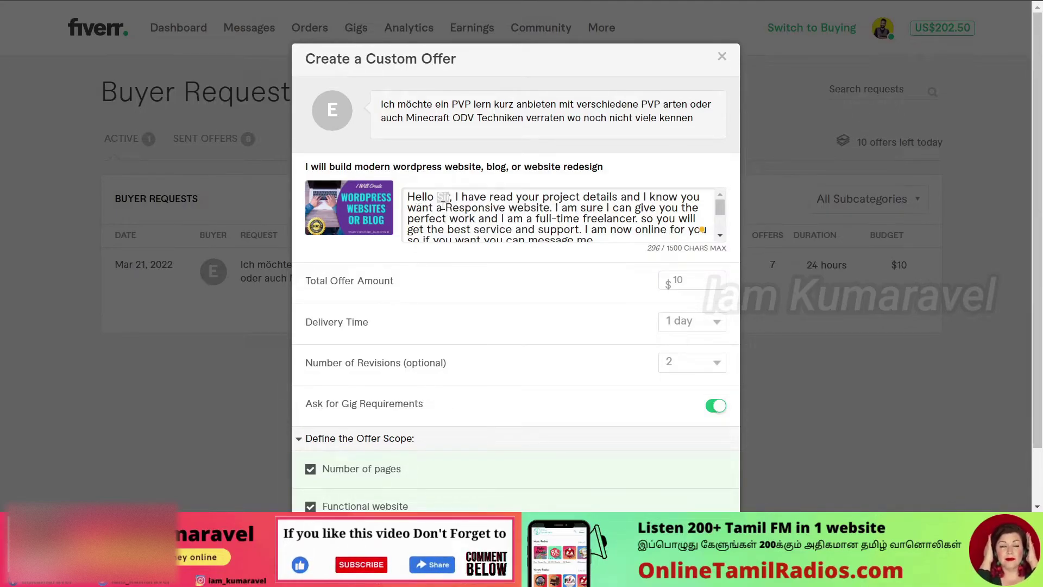
pyautogui.moveTo(437, 208); pyautogui.dragTo(550, 209)
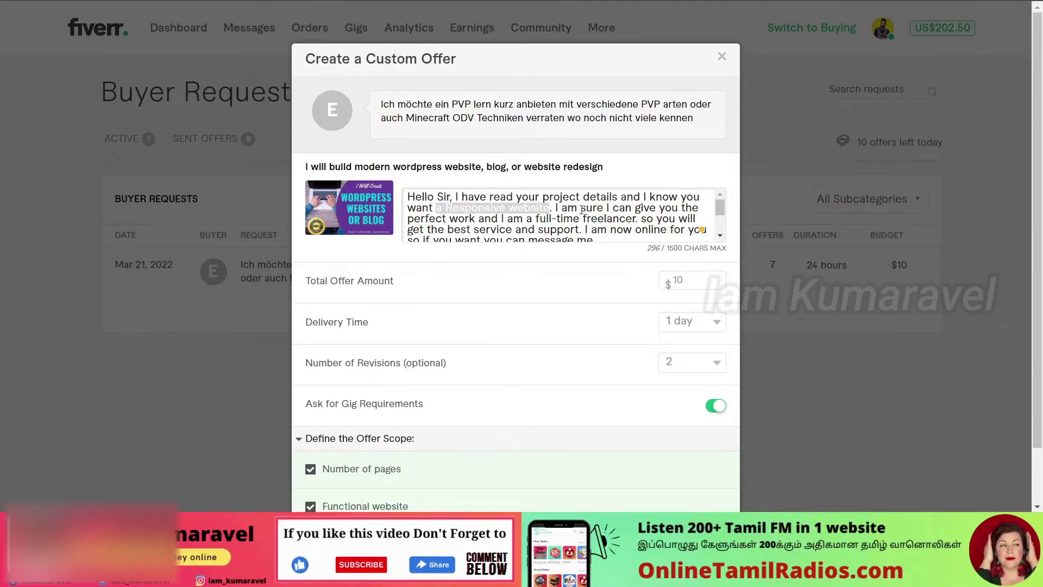
# Sign the message with the seller's name and submit the custom offer.
pyautogui.scroll(-2, 564, 219)
pyautogui.moveTo(426, 220); pyautogui.dragTo(464, 220)
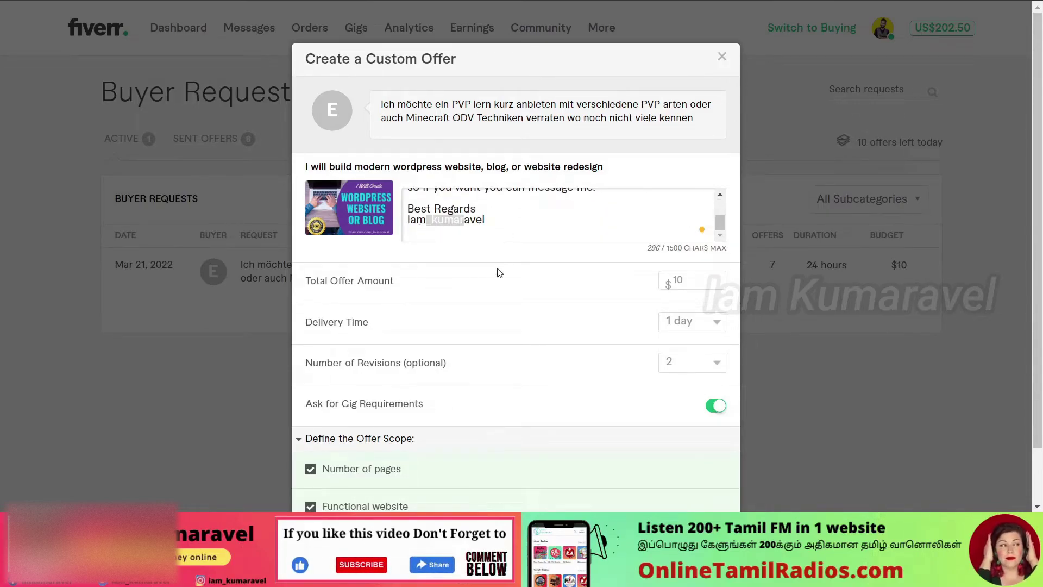
pyautogui.scroll(-2, 497, 272)
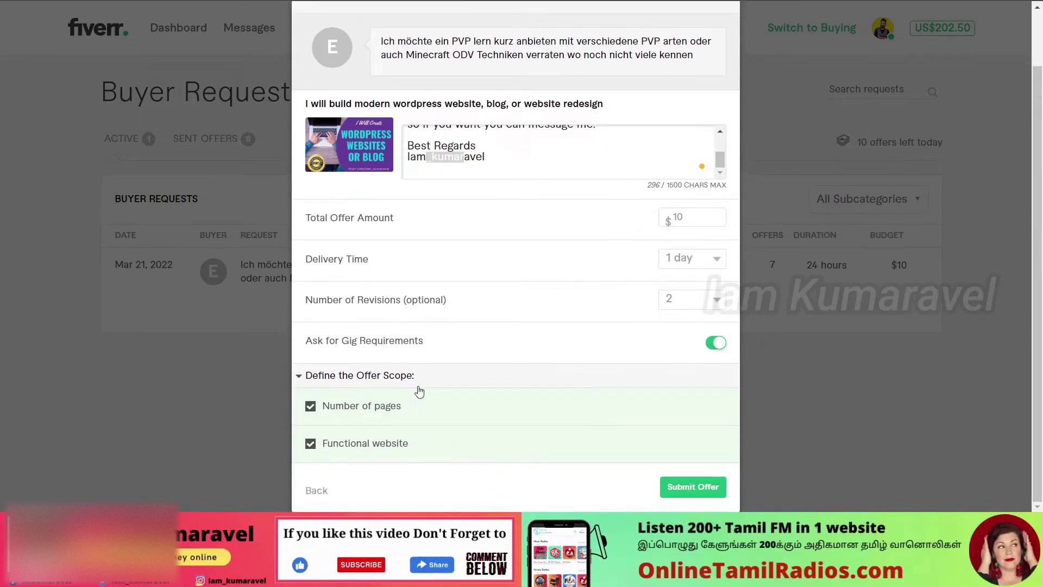
pyautogui.click(691, 488)
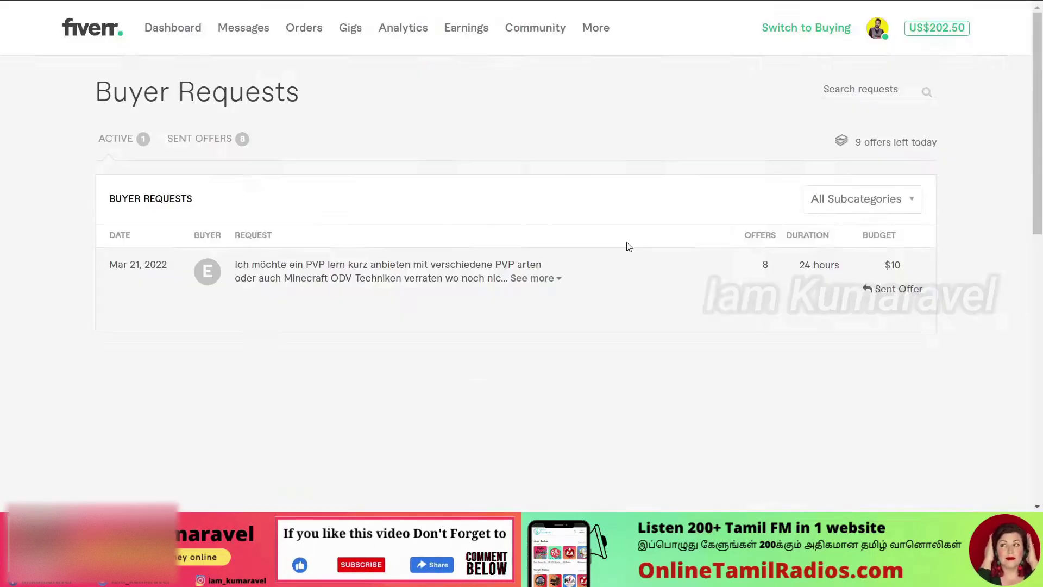
# Remove the answered buyer request, leaving the active requests list empty.
pyautogui.moveTo(620, 275)
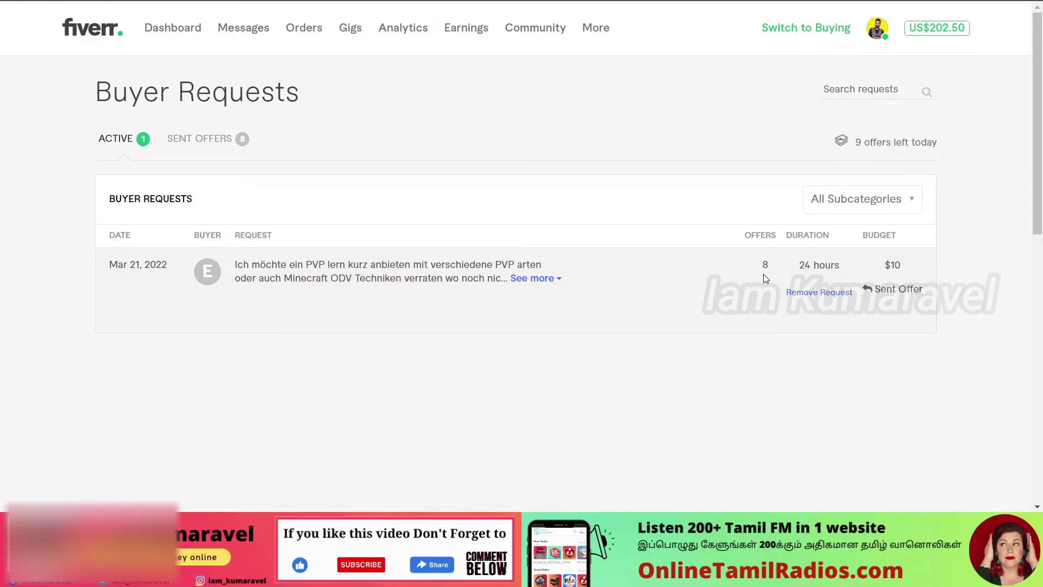
pyautogui.click(824, 293)
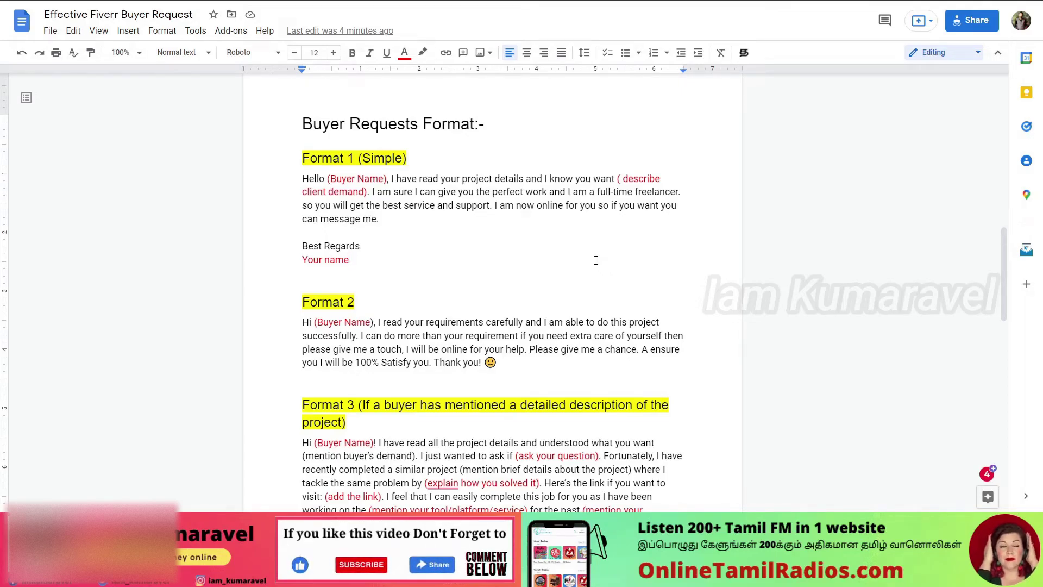
# Scroll the Google Docs guide up to its subscribe and playlist links at the top.
pyautogui.scroll(12, 596, 260)
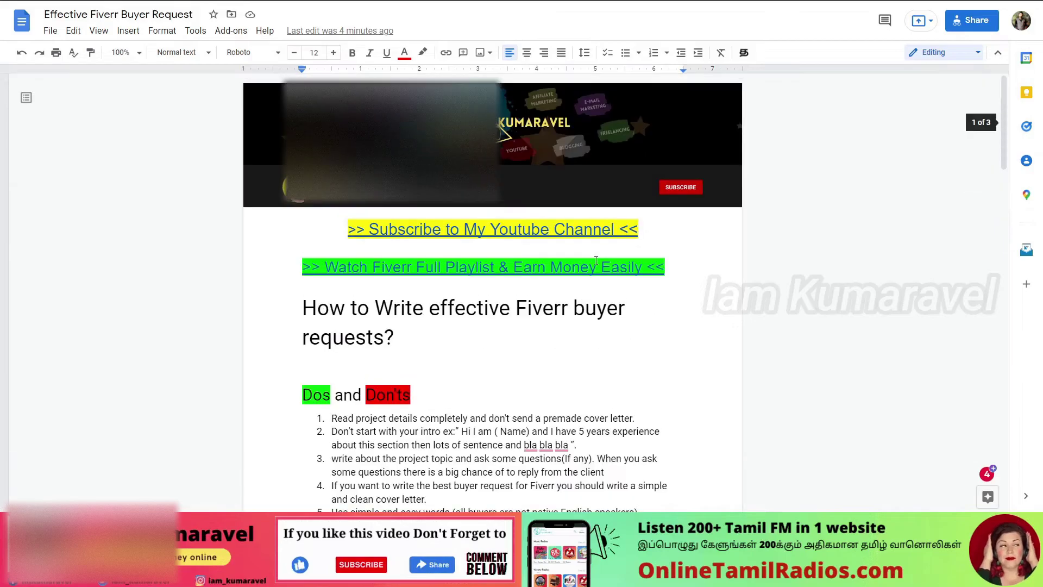